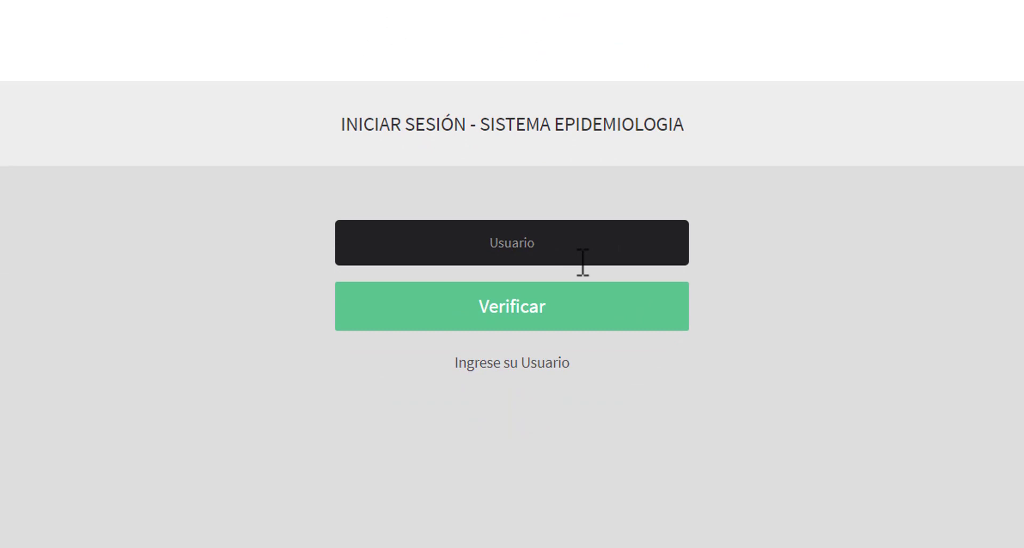
Sign in as admin to the PRUEBA INSADISA LABORATORIO ESTATAL DE SALUD PÚBLICA branch with the account password.
text(admin)
key(Return)
click(613, 291)
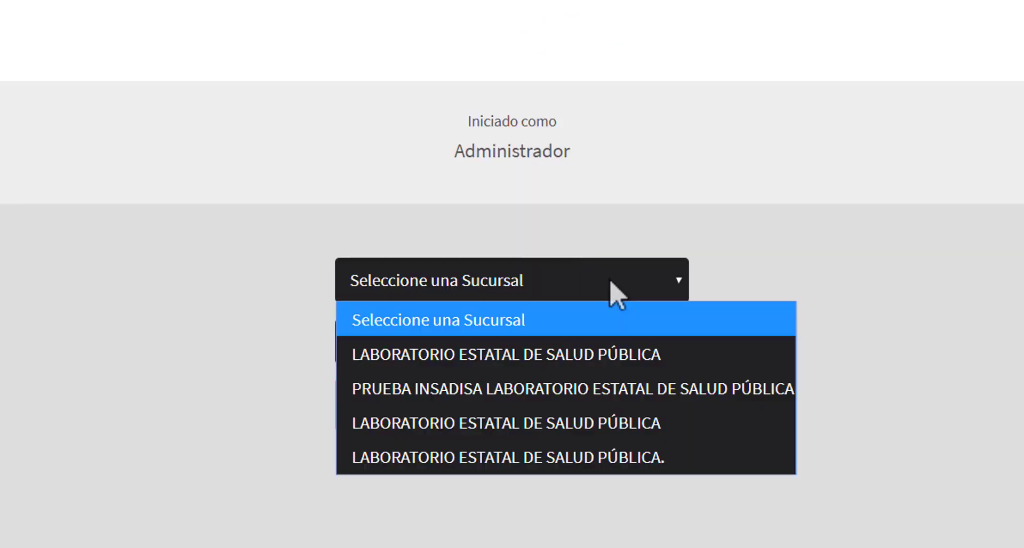
click(663, 391)
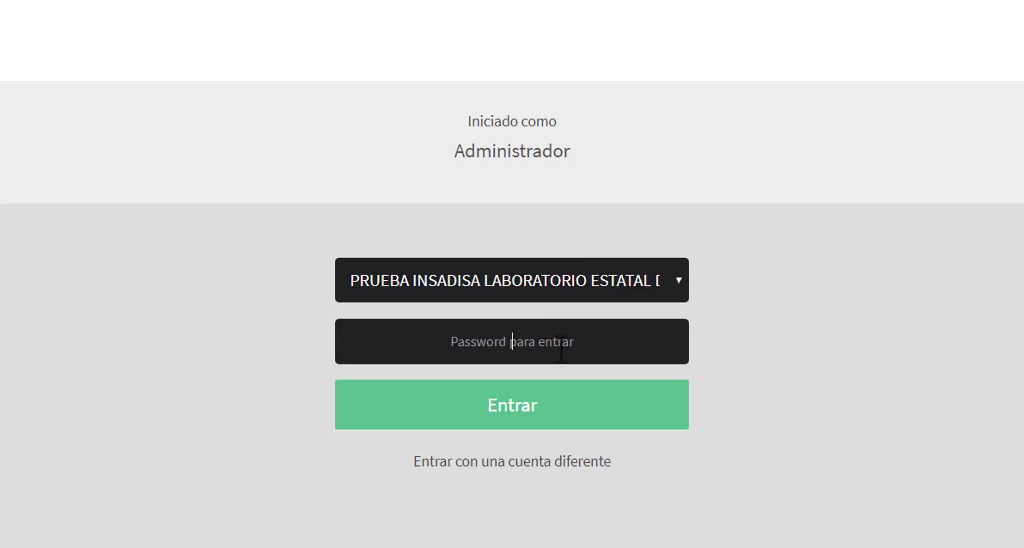
text(a••••)
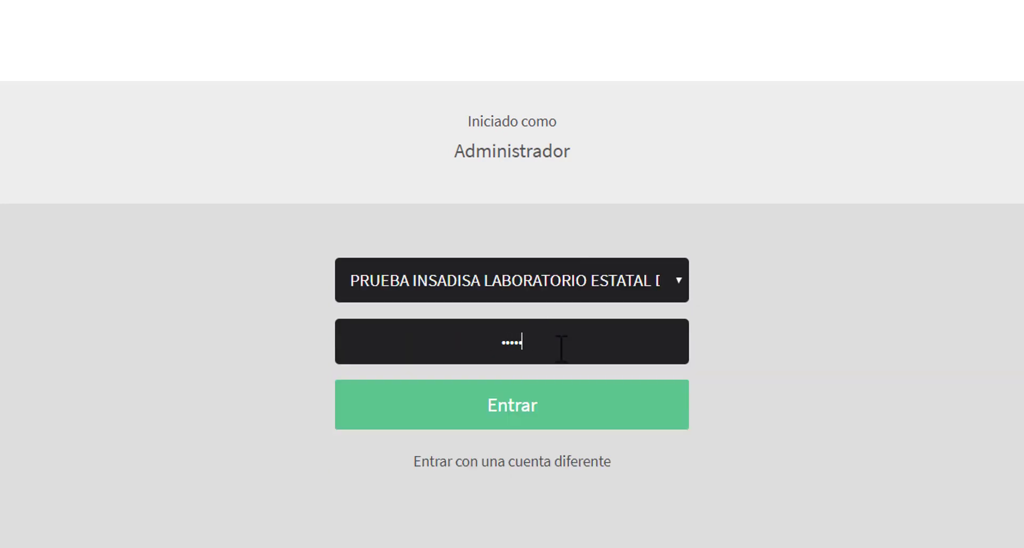
text(••••••)
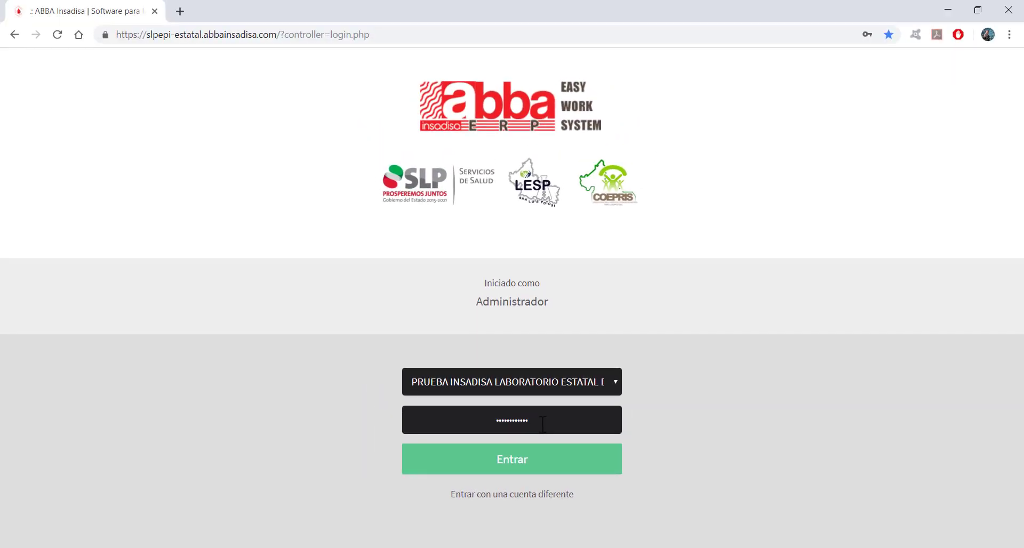
key(Return)
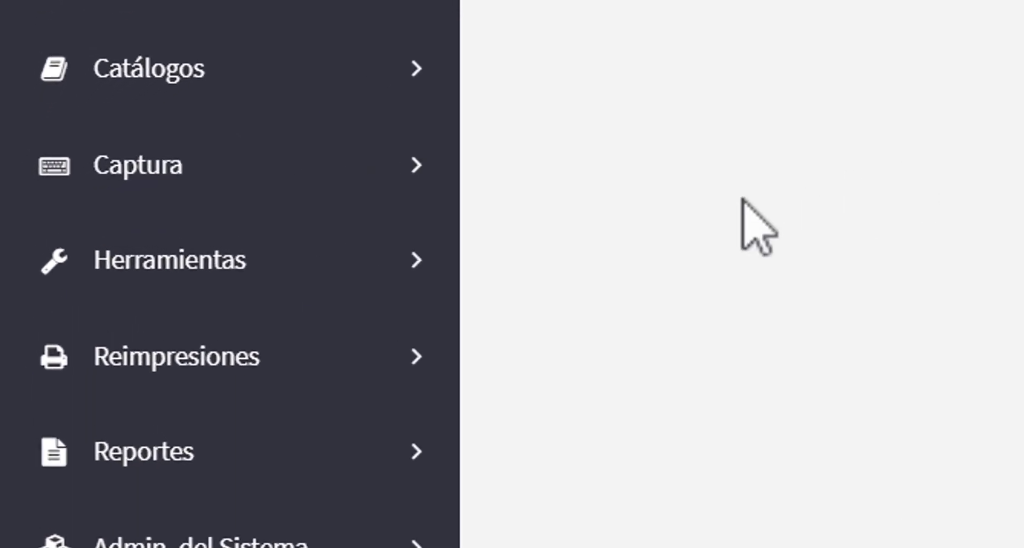
Open Captura > Resultados, show only Pendientes samples and set the Ini date to 01/01/2019.
click(287, 173)
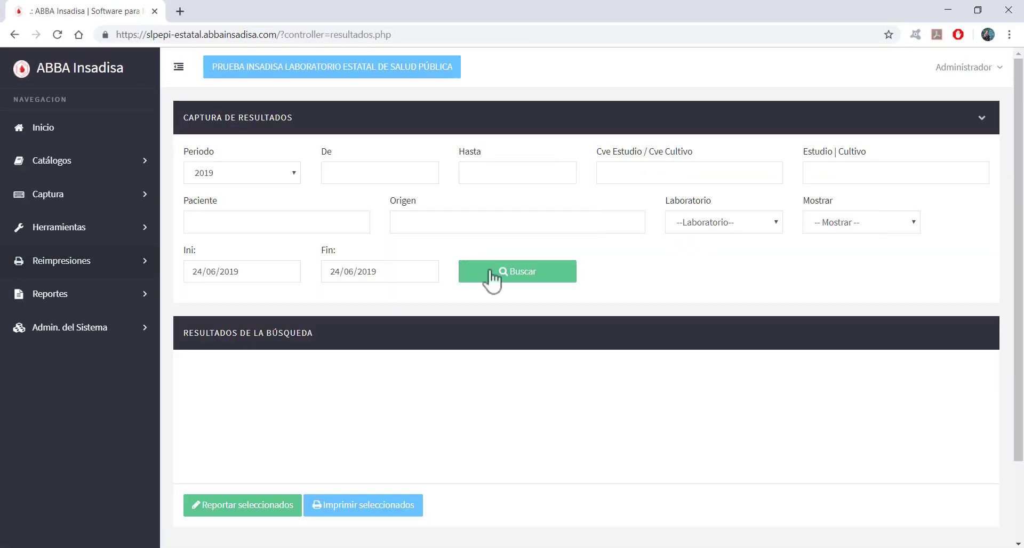
click(179, 67)
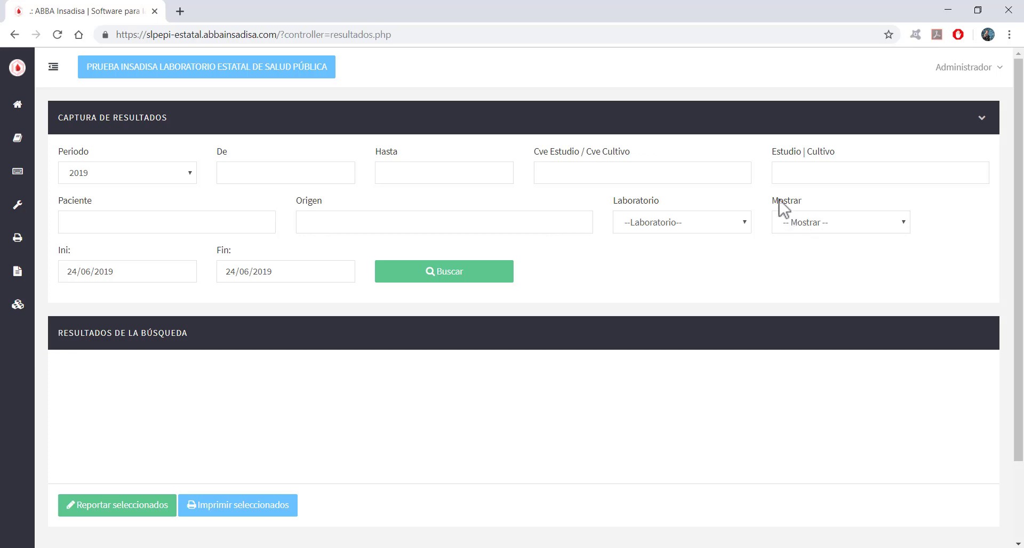
click(815, 226)
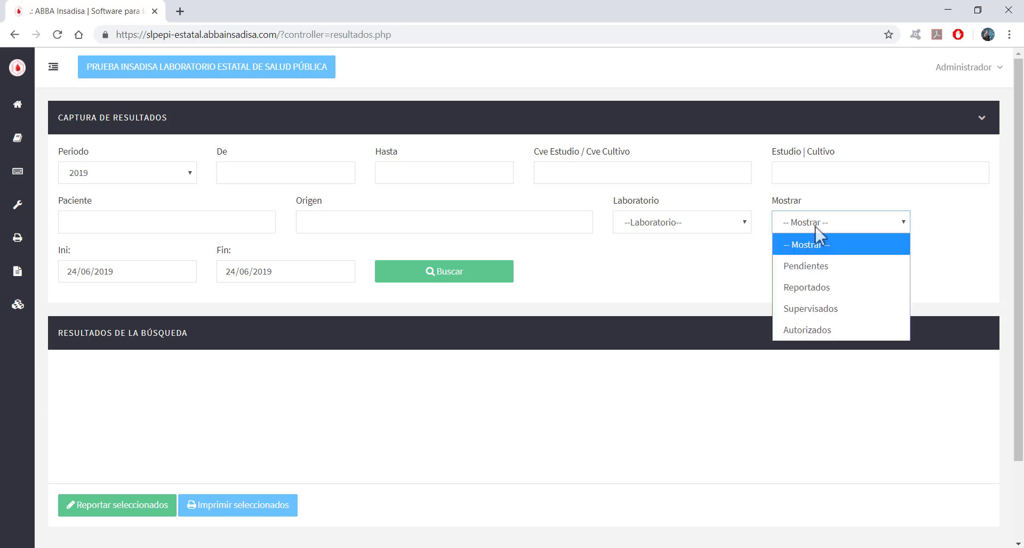
click(826, 277)
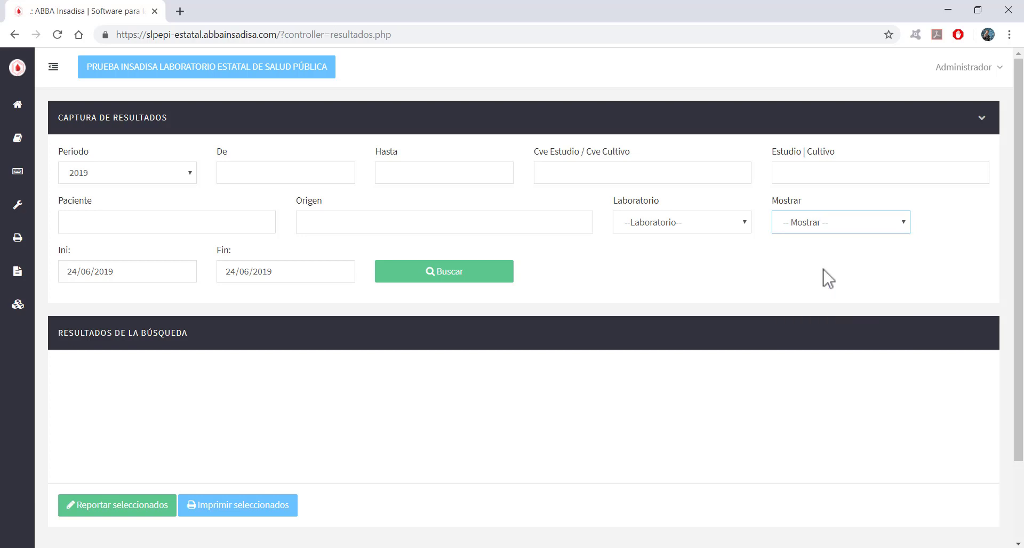
click(71, 274)
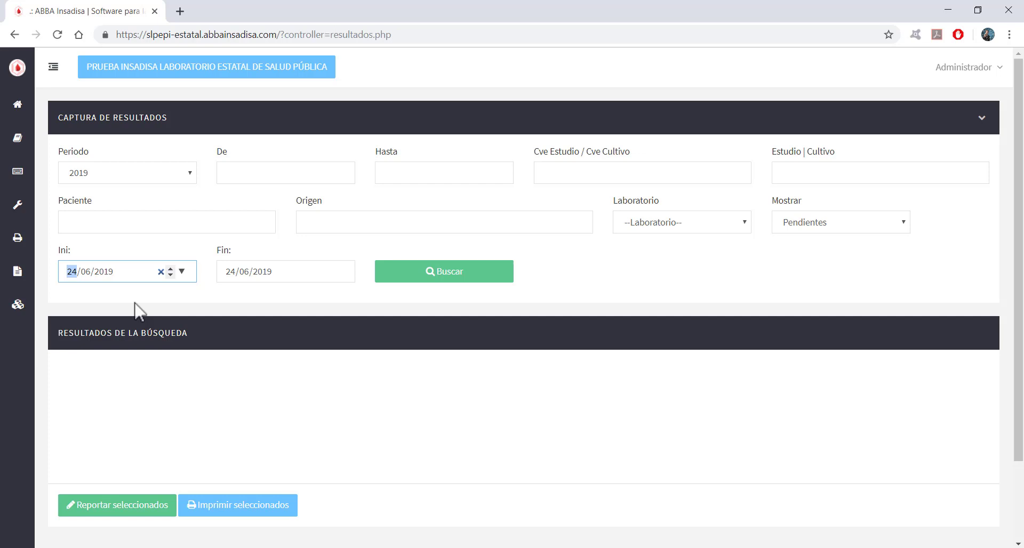
text(01/01)
Search for pending samples received from 01/01/2019 to 24/06/2019.
click(451, 273)
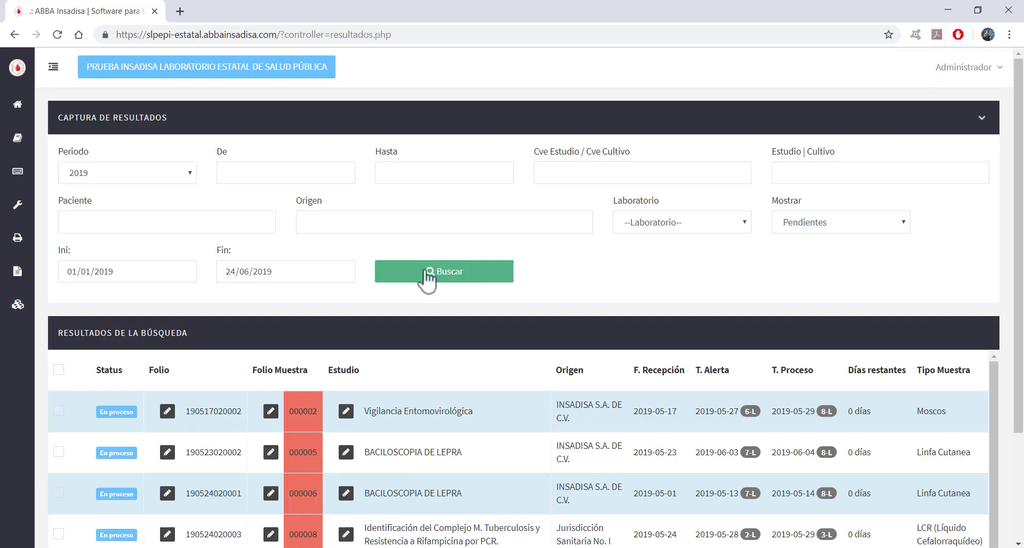
drag(1019, 255, 1006, 342)
drag(995, 280, 990, 251)
scroll(518, 300, up, 3)
scroll(1019, 224, down, 2)
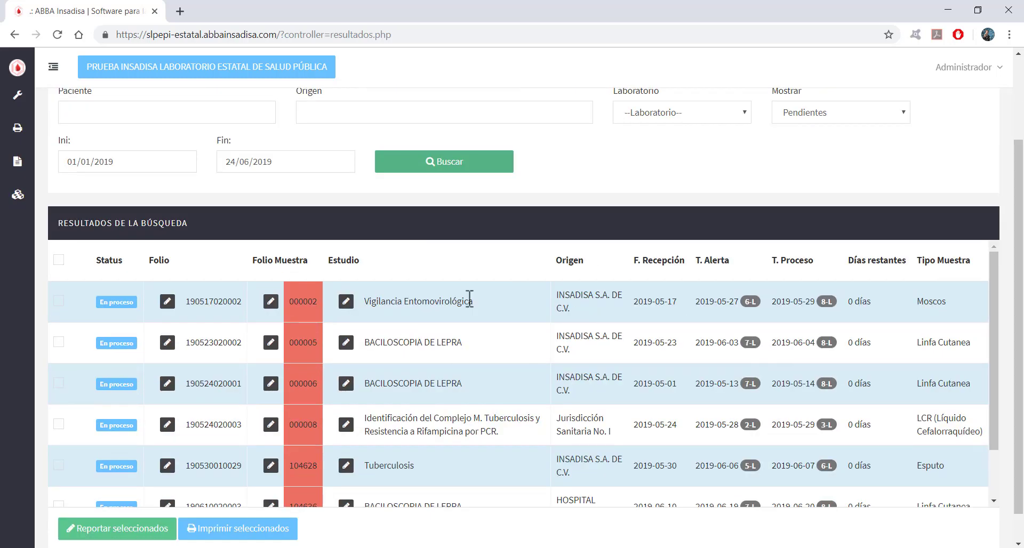
Review the En proceso studies, including Vigilancia Entomovirológica and BACILOSCOPIA DE LEPRA rows.
drag(382, 299, 439, 301)
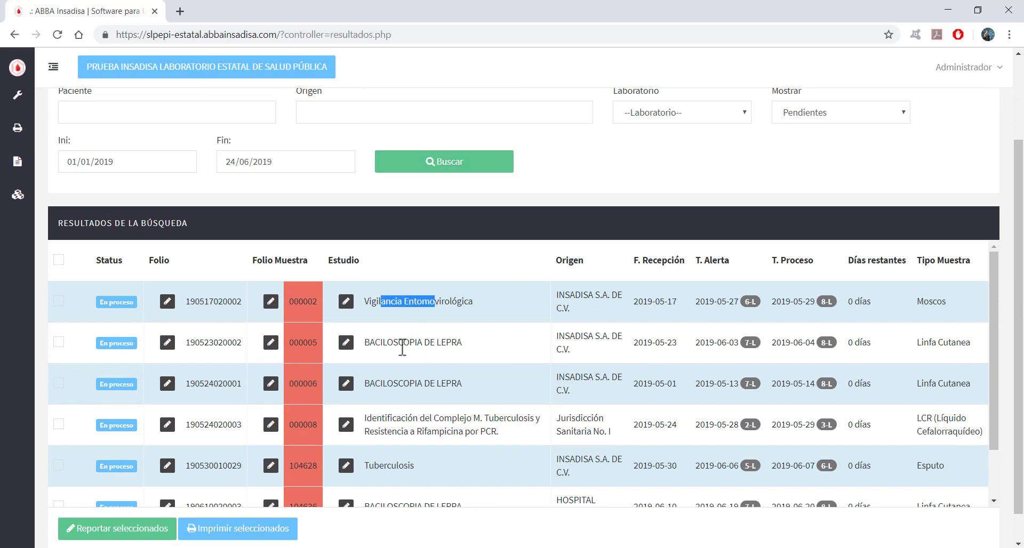
drag(393, 342, 441, 344)
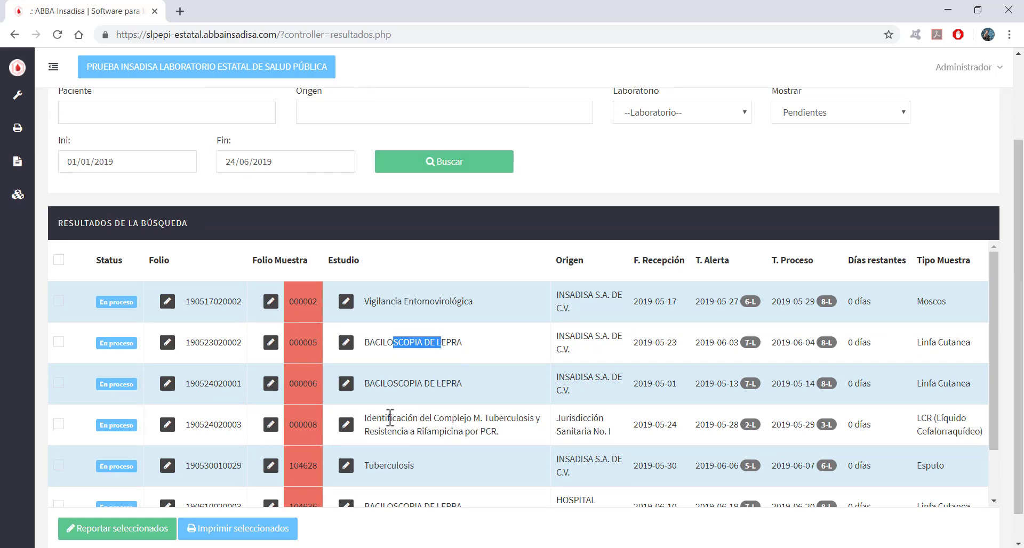
drag(387, 417, 425, 418)
scroll(397, 468, down, 1)
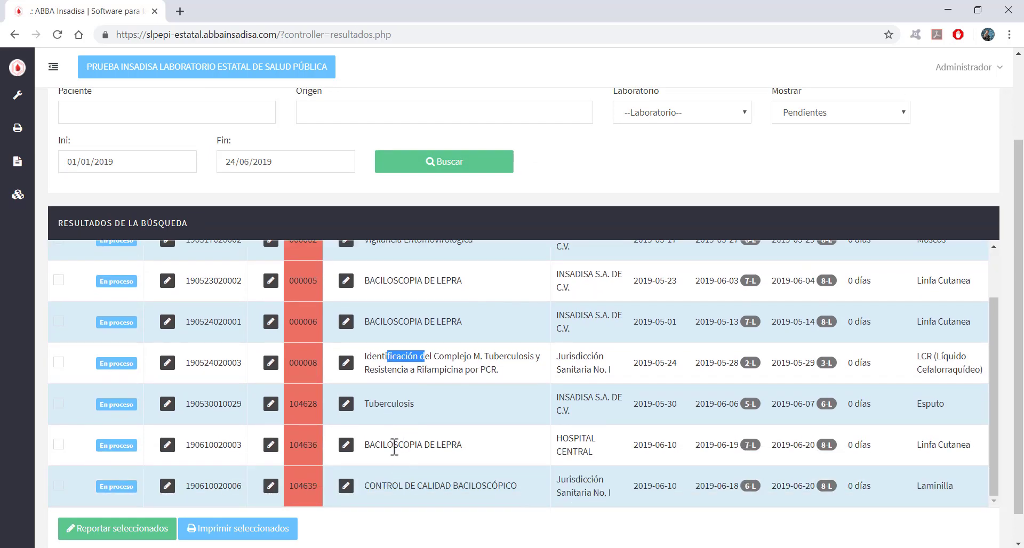
drag(388, 446, 434, 448)
drag(384, 485, 473, 487)
scroll(538, 475, up, 1)
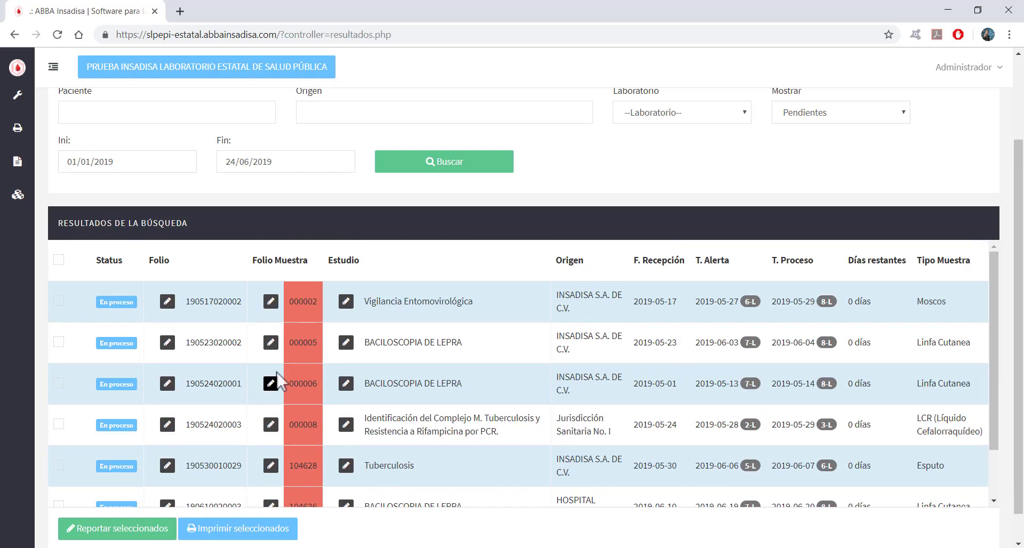
scroll(1020, 278, up, 1)
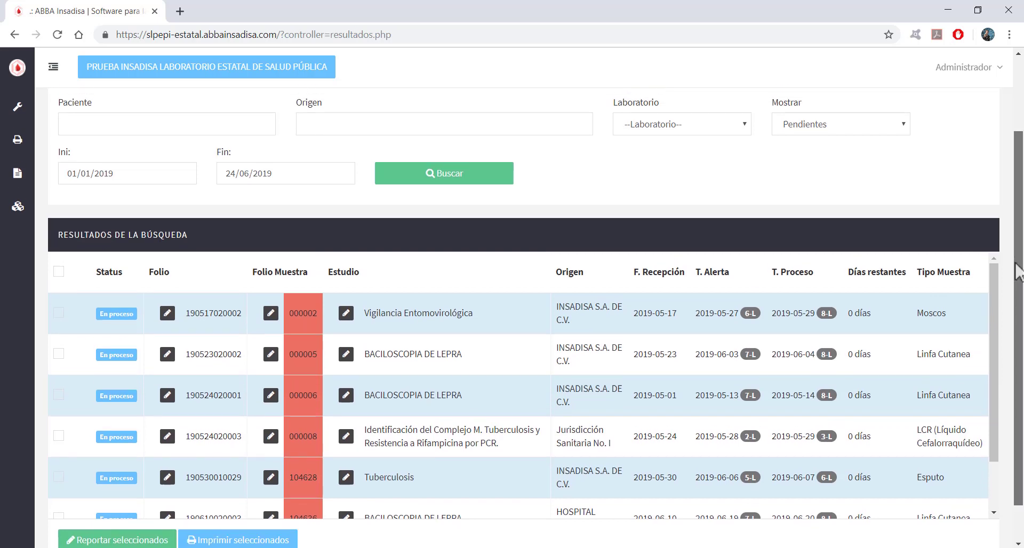
scroll(1019, 259, up, 1)
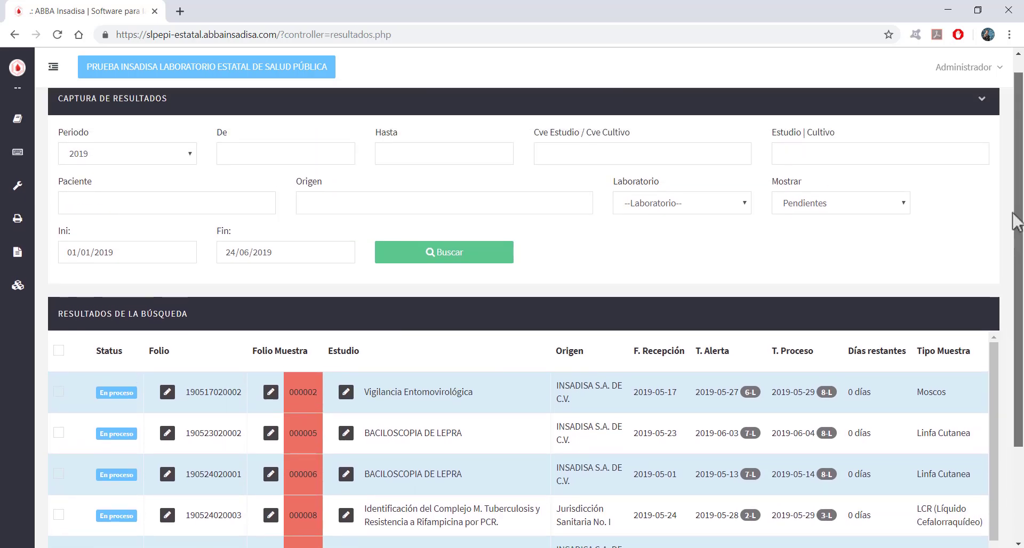
Filter the pending list by study BACILOSCOPIA DE LEPRA (Cve LP), leaving three En proceso samples.
click(798, 159)
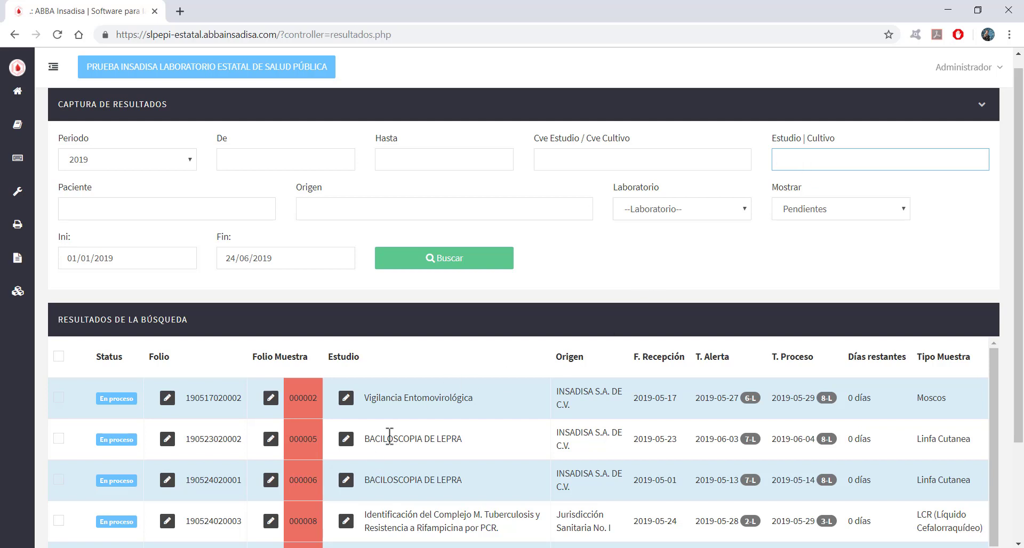
drag(386, 438, 455, 442)
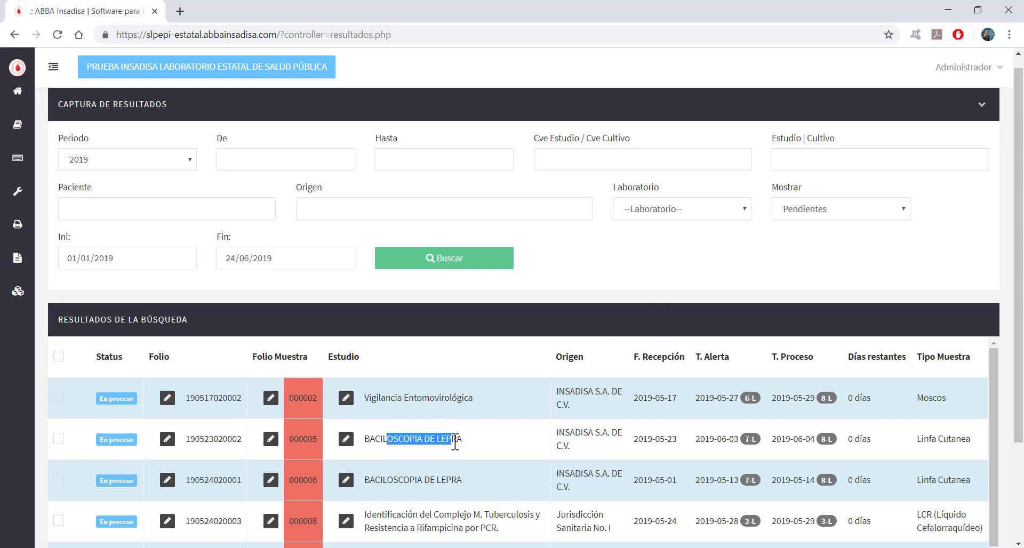
click(814, 161)
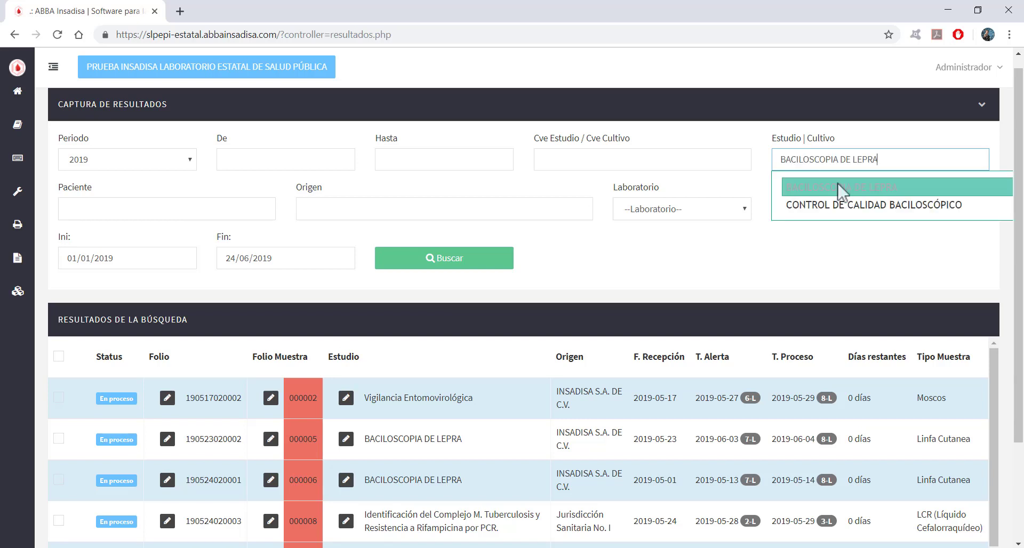
click(843, 190)
click(504, 264)
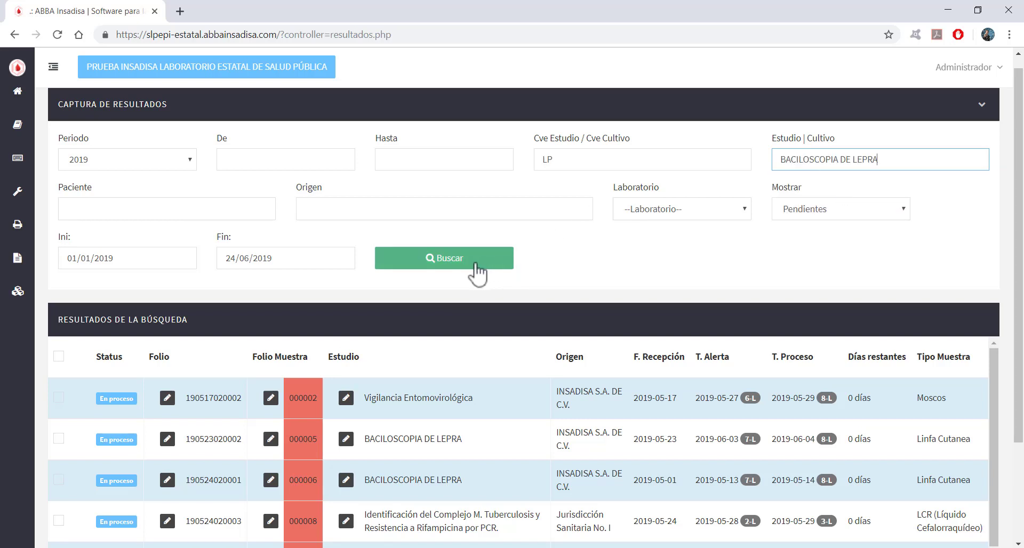
scroll(1018, 274, down, 2)
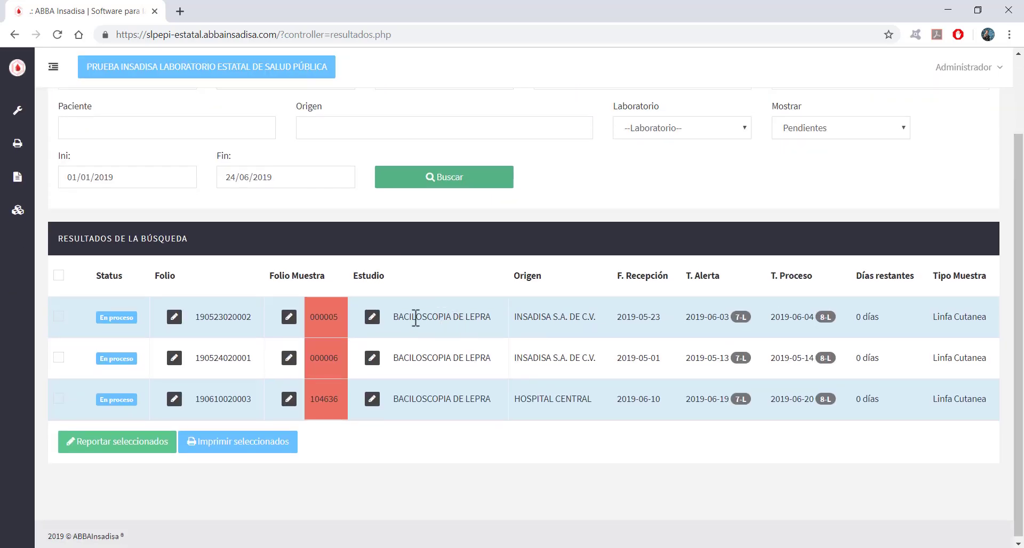
drag(416, 318, 475, 400)
Check all three BACILOSCOPIA DE LEPRA samples, ending with the select-all box ticked.
click(488, 408)
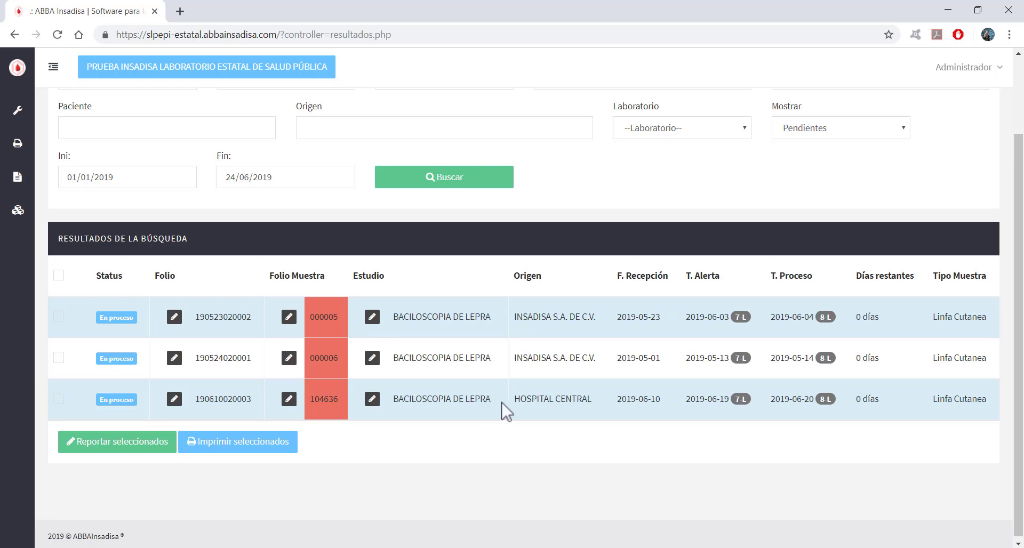
scroll(469, 381, up, 1)
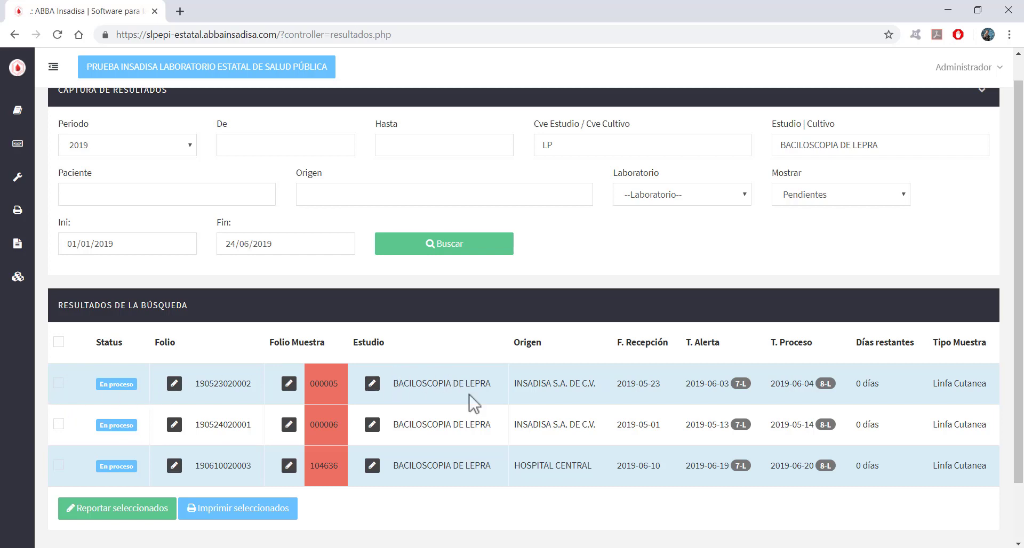
click(60, 344)
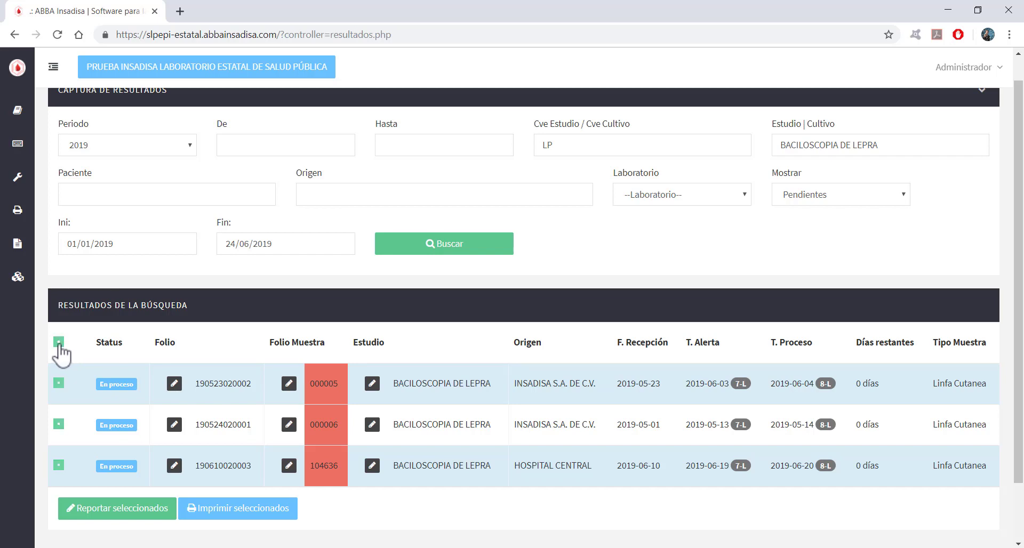
click(59, 384)
click(58, 424)
click(59, 465)
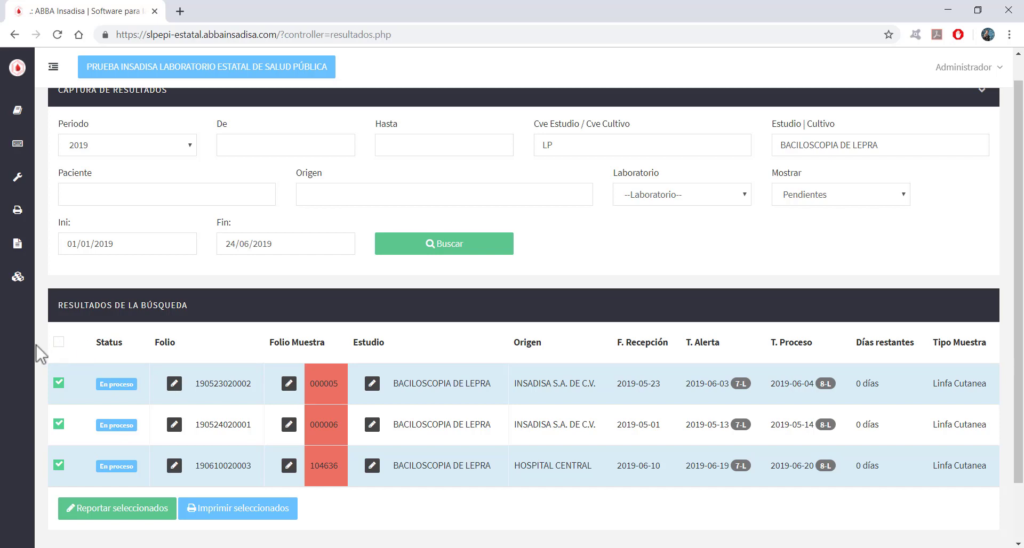
click(59, 343)
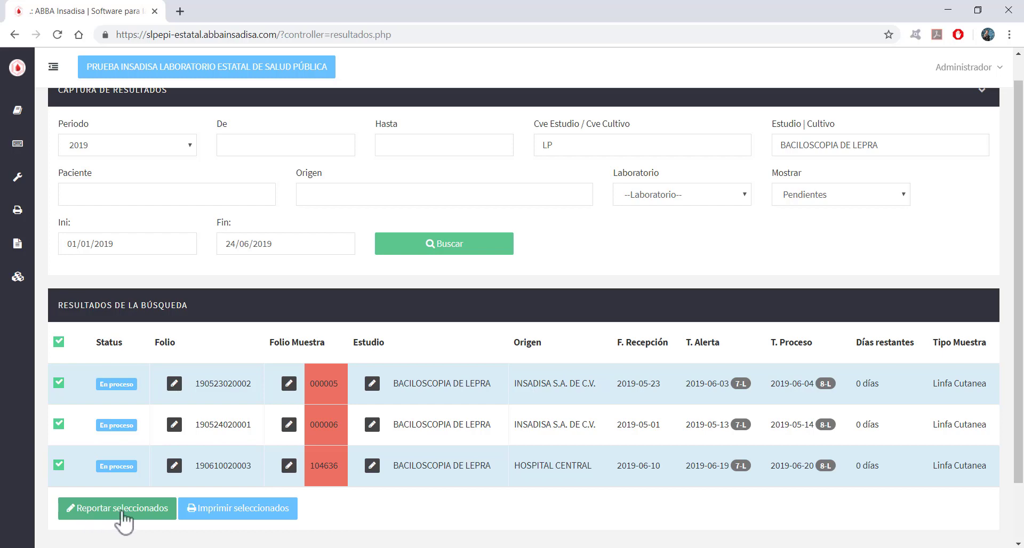
Open Reportar resultados for the checked samples and inspect sample 000005's header details.
click(122, 510)
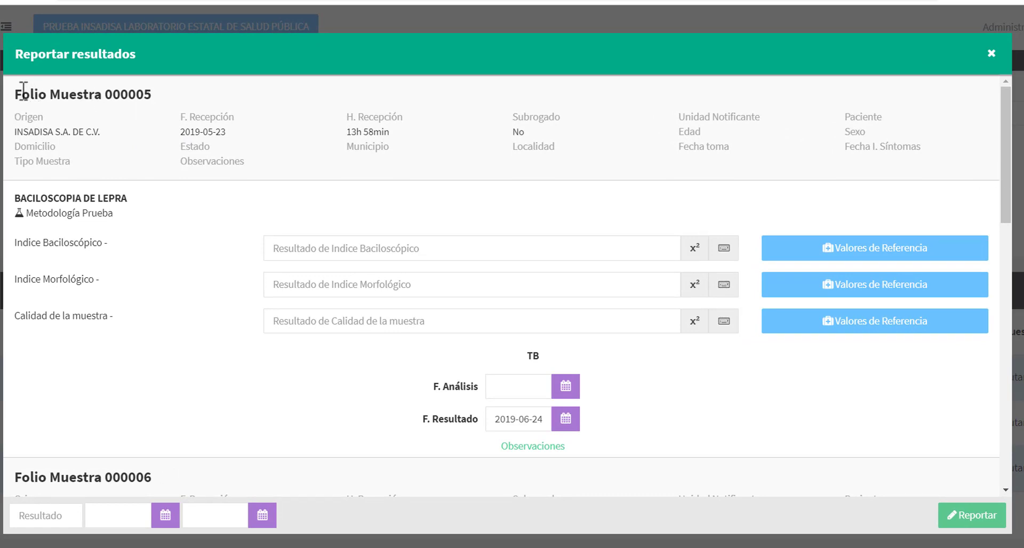
drag(22, 94, 247, 156)
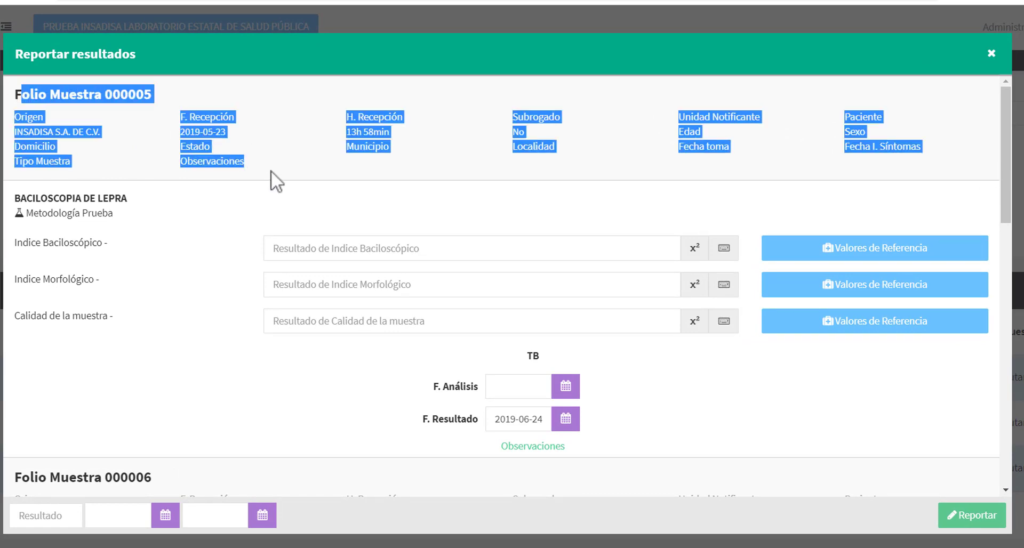
click(173, 193)
drag(120, 94, 154, 96)
click(76, 216)
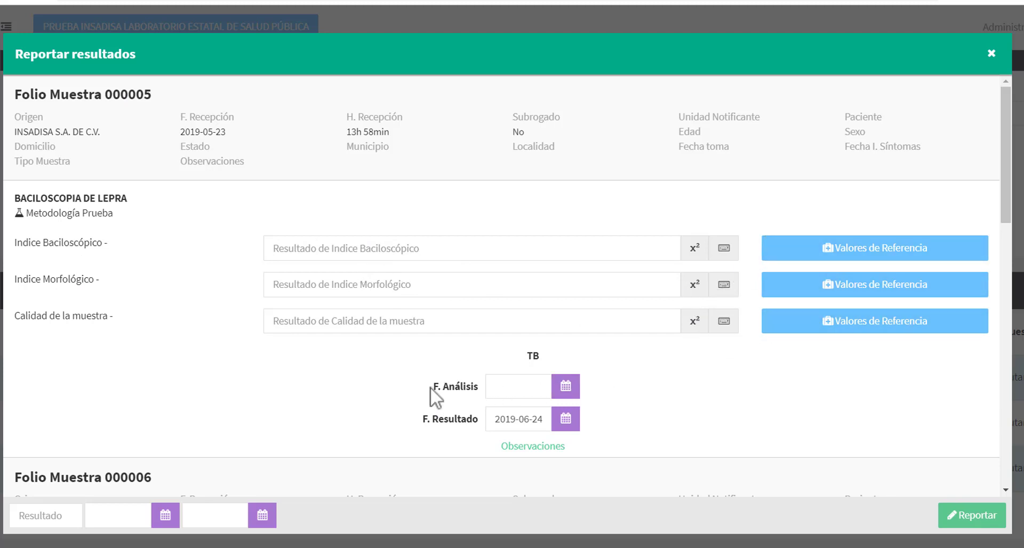
Review the F. Análisis and F. Resultado fields and sample 000006's details.
drag(430, 386, 490, 388)
drag(434, 420, 476, 419)
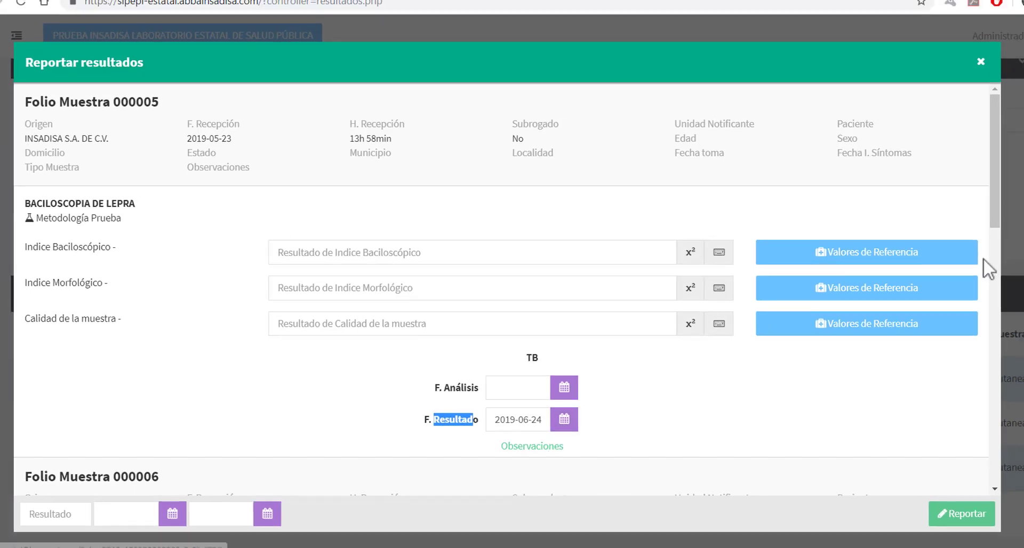
drag(996, 199, 957, 303)
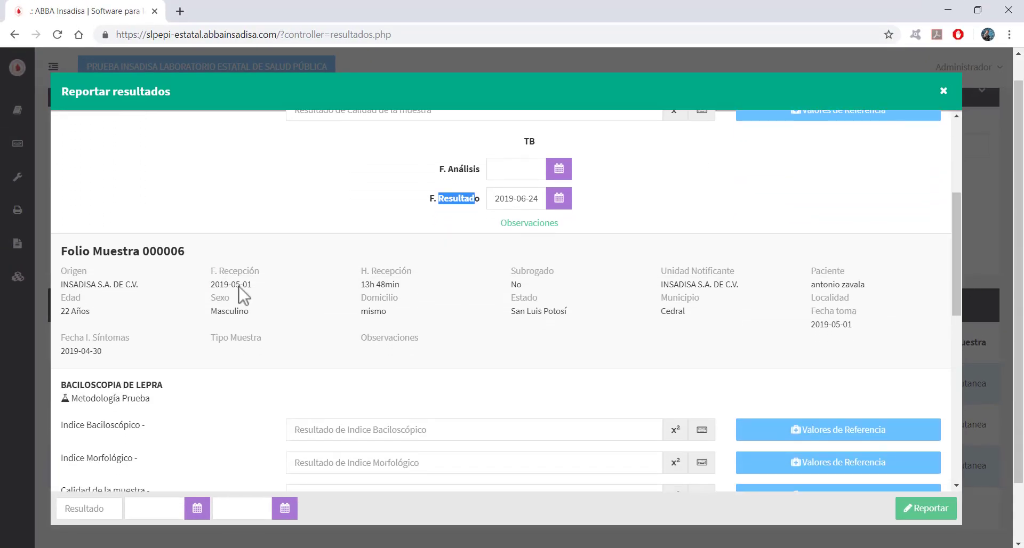
drag(158, 251, 198, 255)
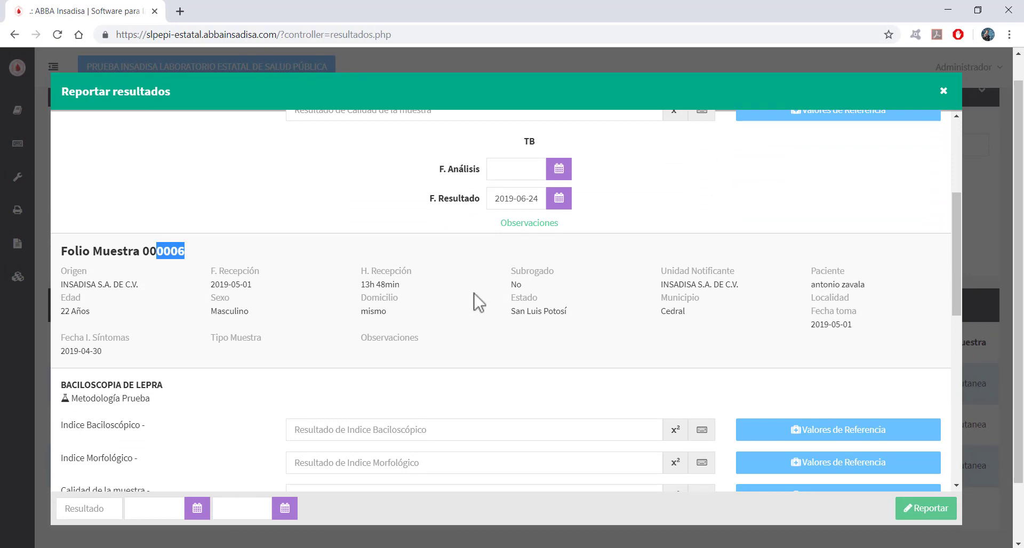
drag(78, 271, 372, 366)
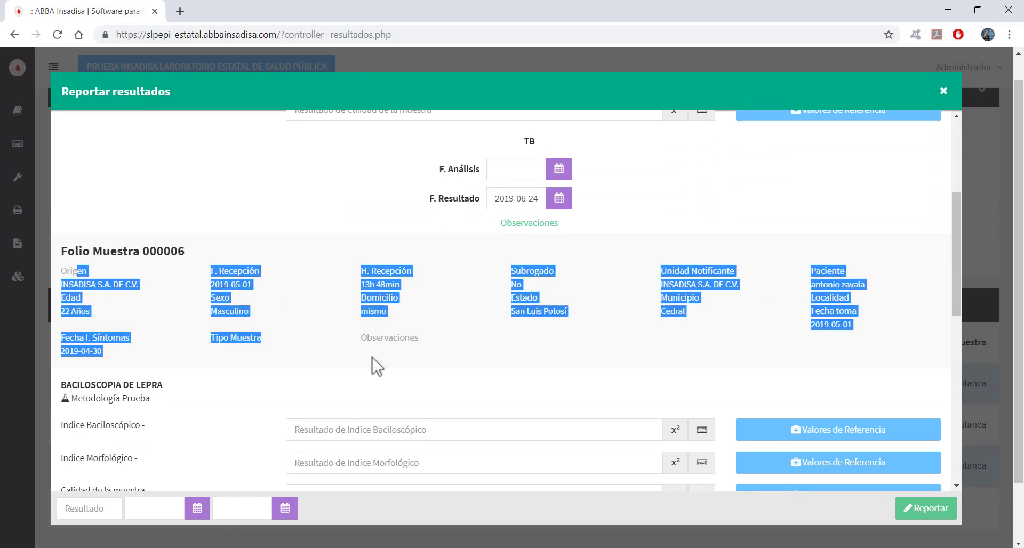
click(373, 366)
drag(963, 243, 954, 307)
scroll(952, 325, down, 1)
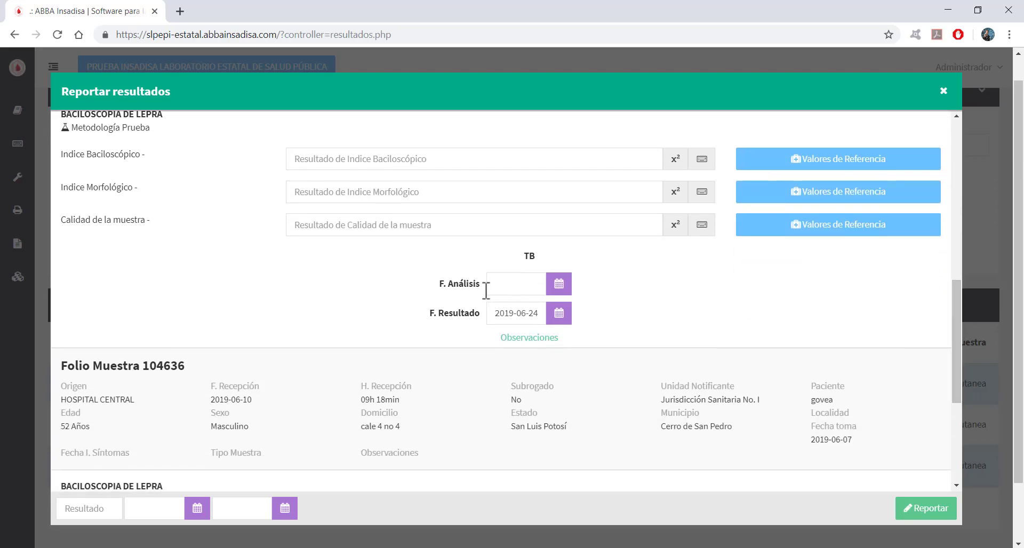
drag(955, 308, 954, 376)
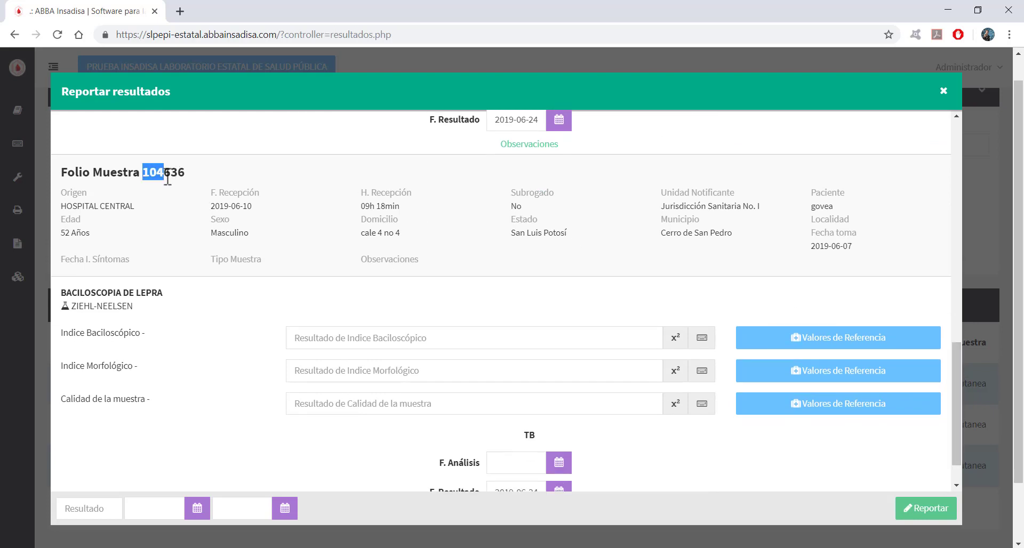
Check folio 104636 and its Calidad de la muestra entry, then close the report form.
drag(178, 175, 196, 178)
click(226, 189)
scroll(235, 330, down, 1)
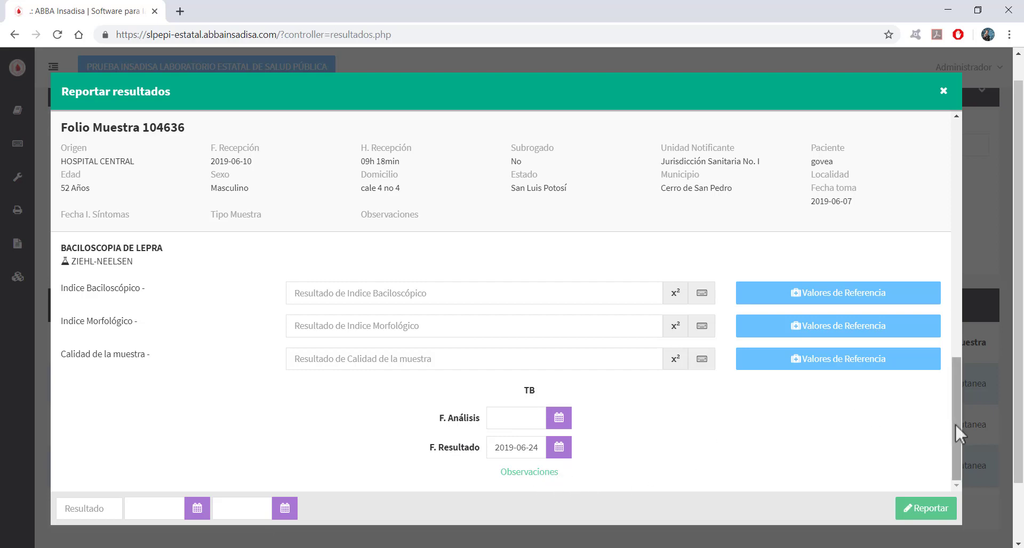
drag(955, 424, 933, 213)
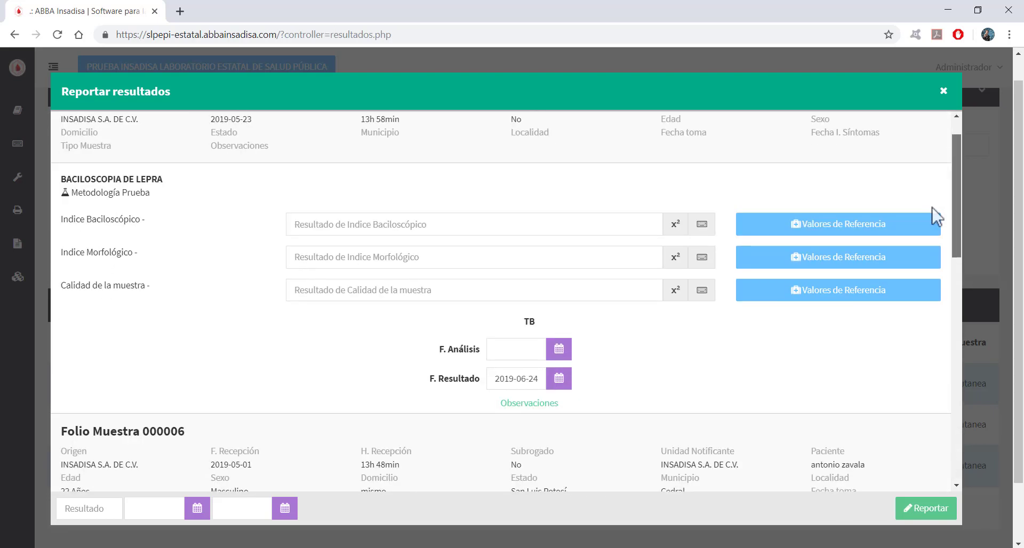
scroll(933, 214, down, 1)
click(399, 261)
scroll(397, 288, down, 1)
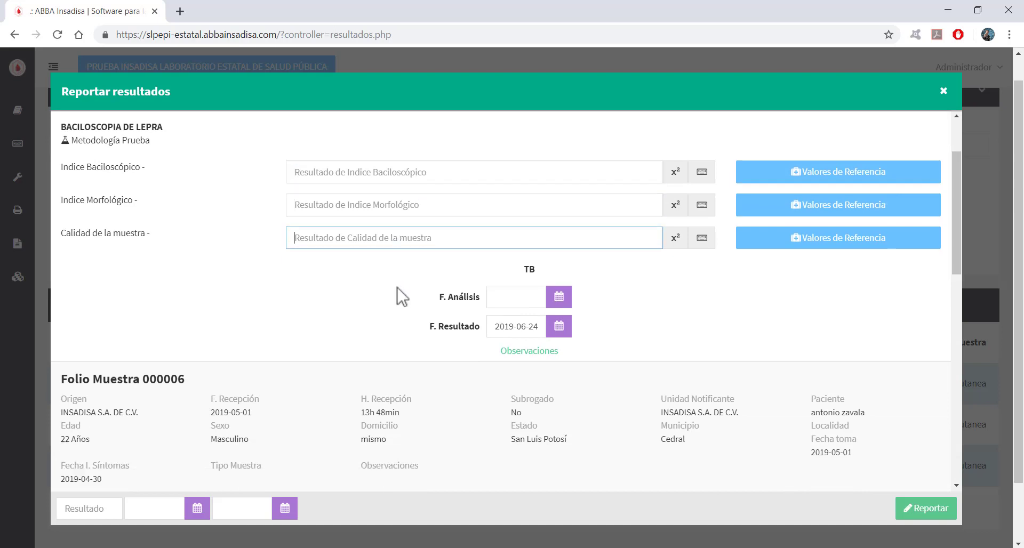
scroll(403, 299, down, 7)
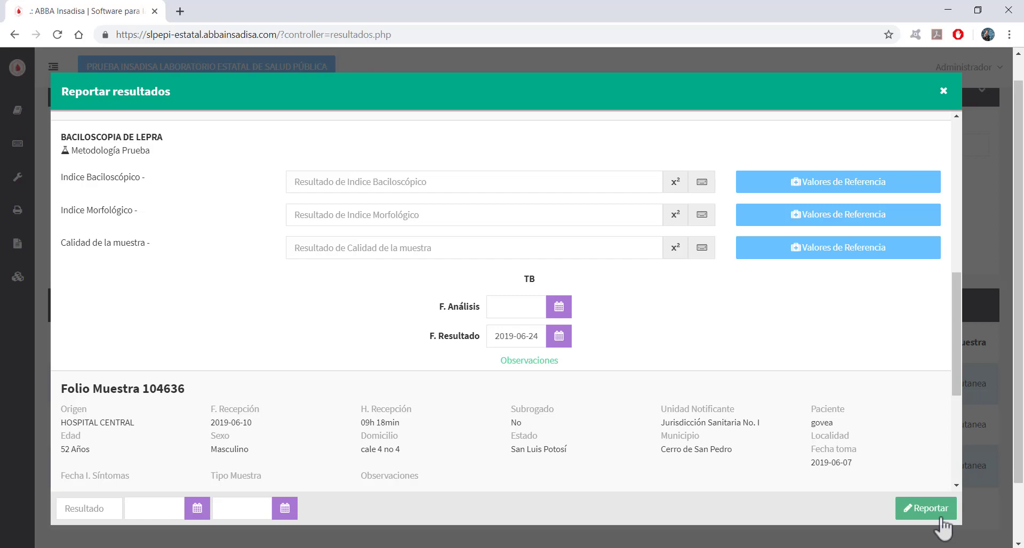
drag(956, 337, 936, 170)
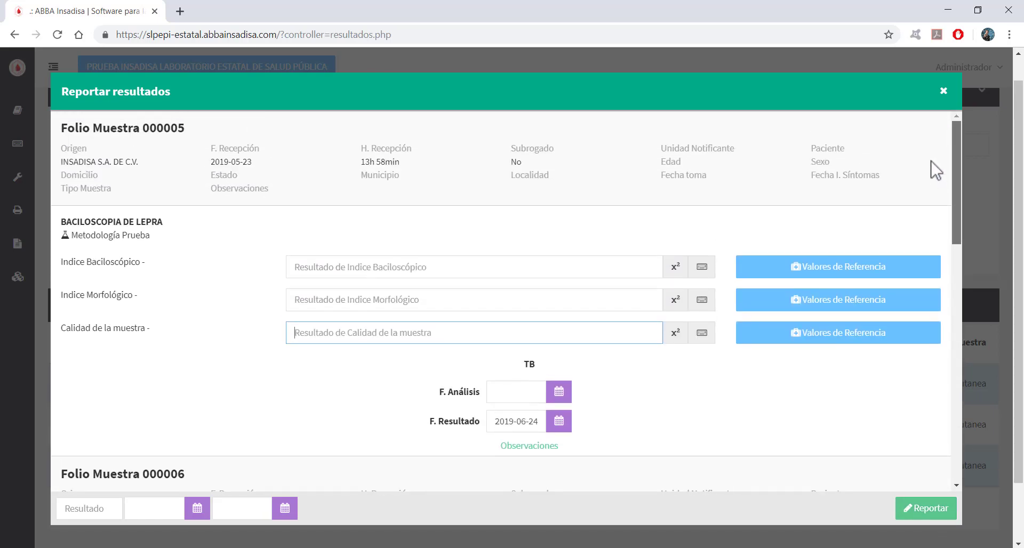
drag(942, 207, 955, 165)
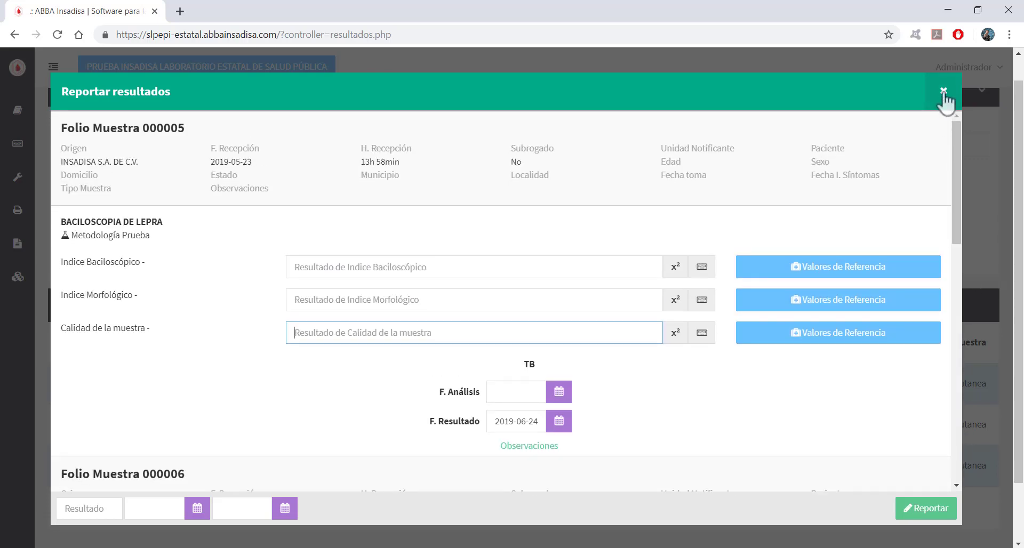
click(943, 92)
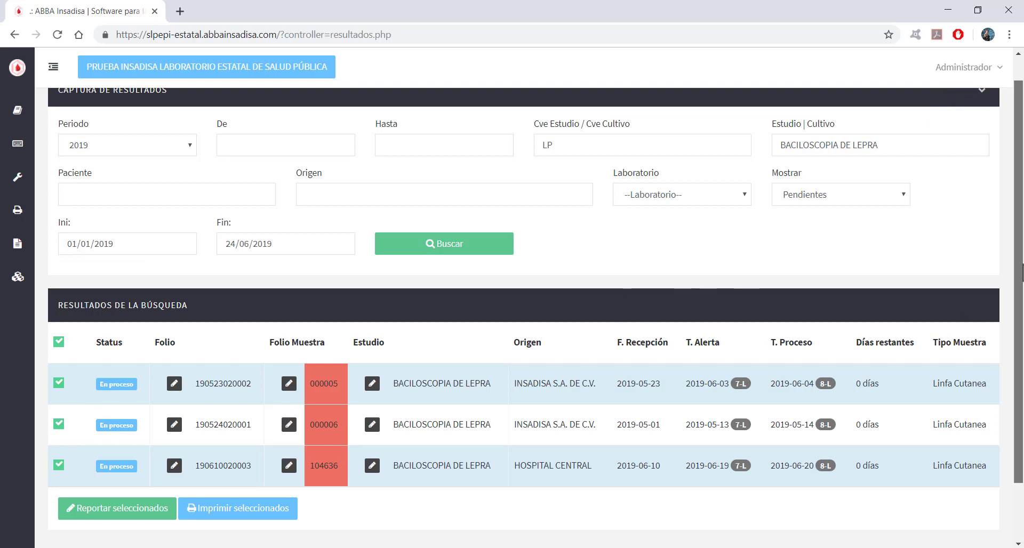
scroll(1016, 281, down, 1)
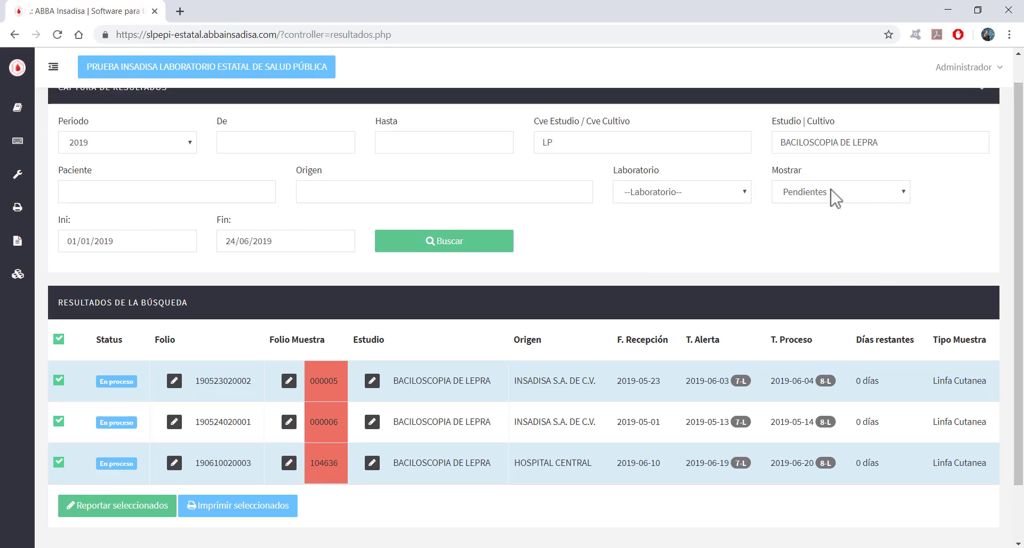
Switch Mostrar to Reportados and search, showing sample 104635 from HOSPITAL GENERAL RIOVERDE.
click(804, 198)
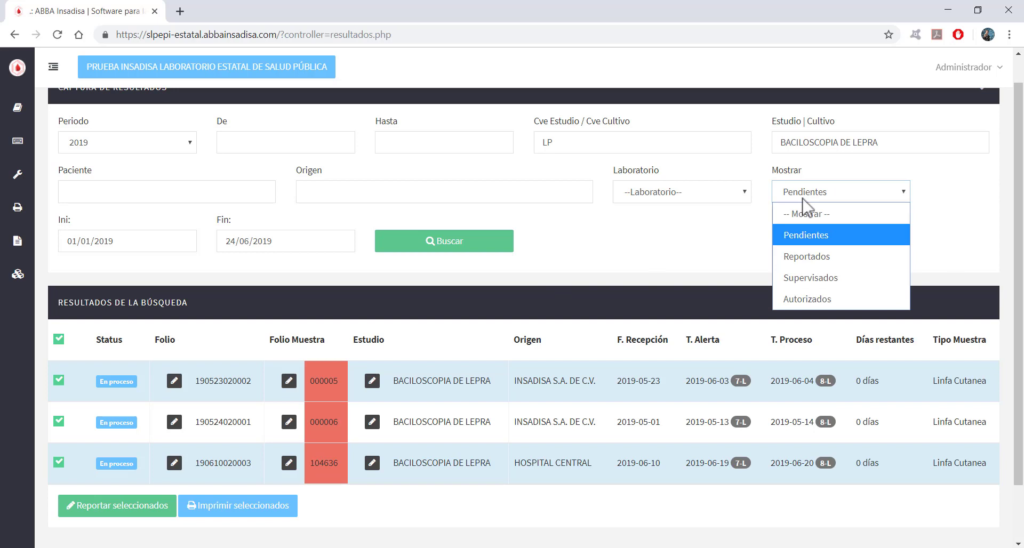
click(833, 259)
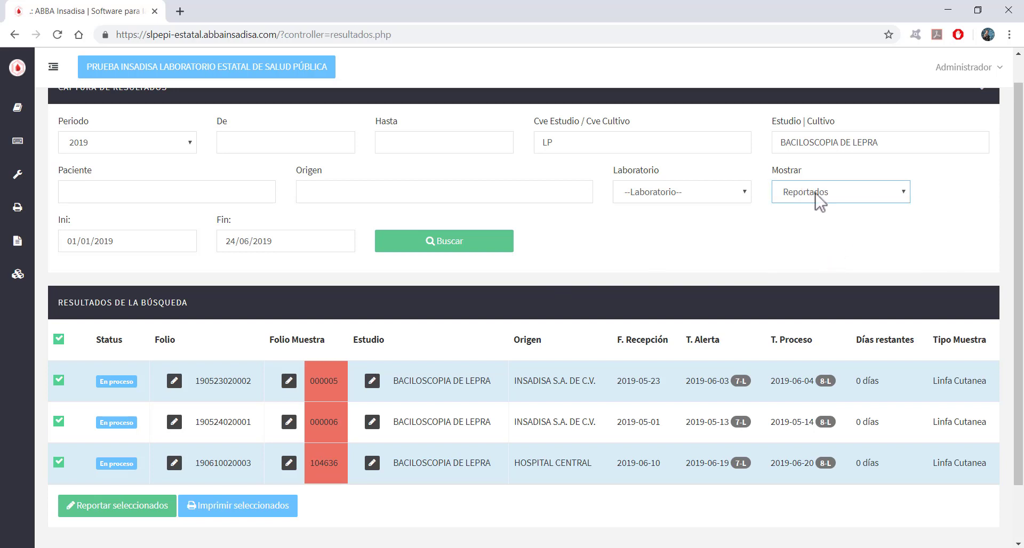
click(829, 202)
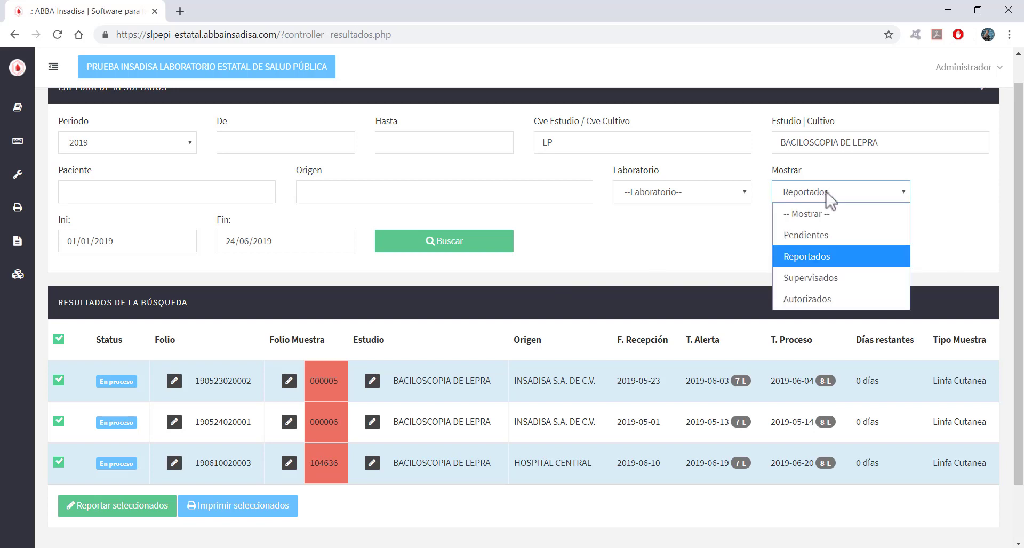
click(613, 252)
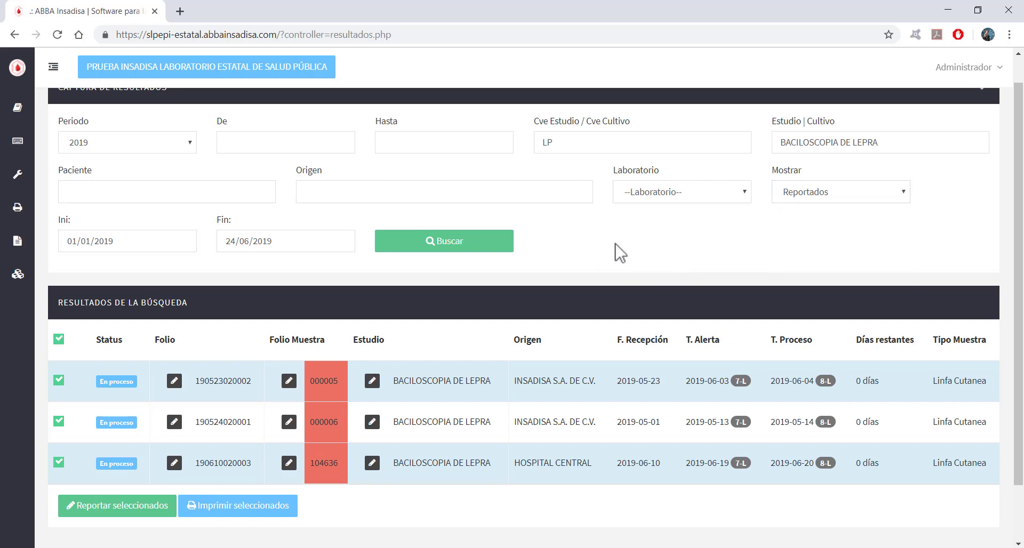
click(815, 201)
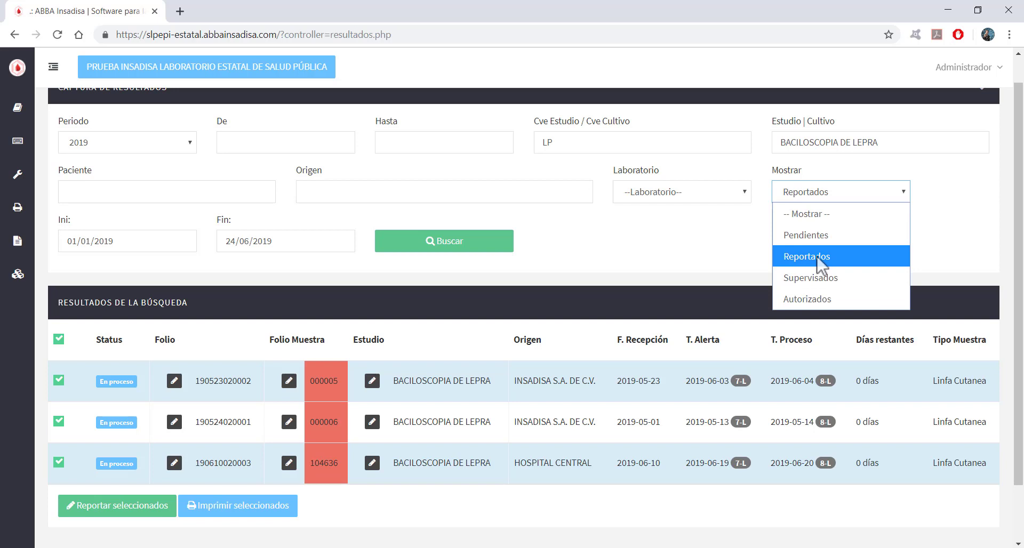
click(819, 258)
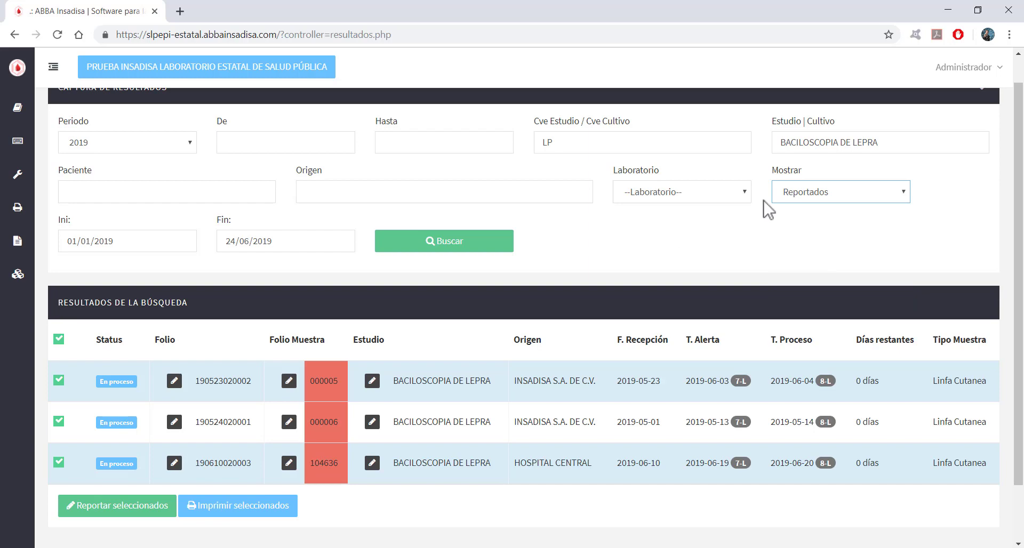
click(819, 205)
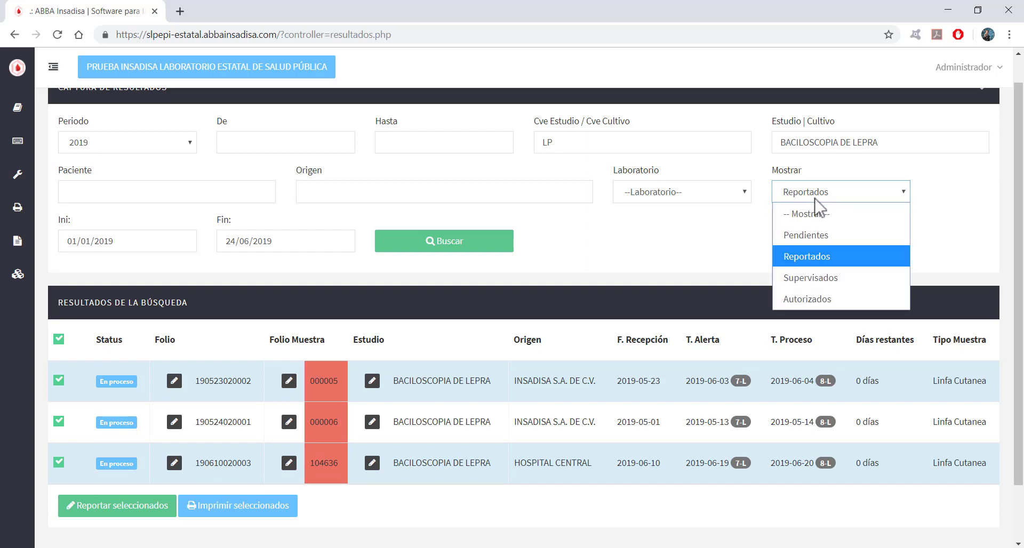
click(583, 273)
click(451, 248)
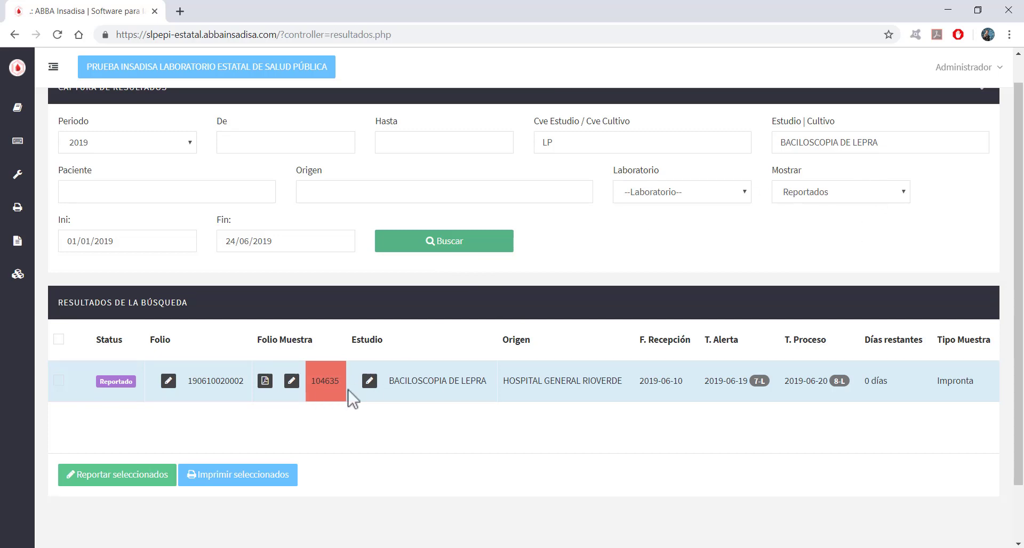
Clear the BACILOSCOPIA DE LEPRA study filter, search again and browse the seven reported samples.
drag(904, 142, 735, 150)
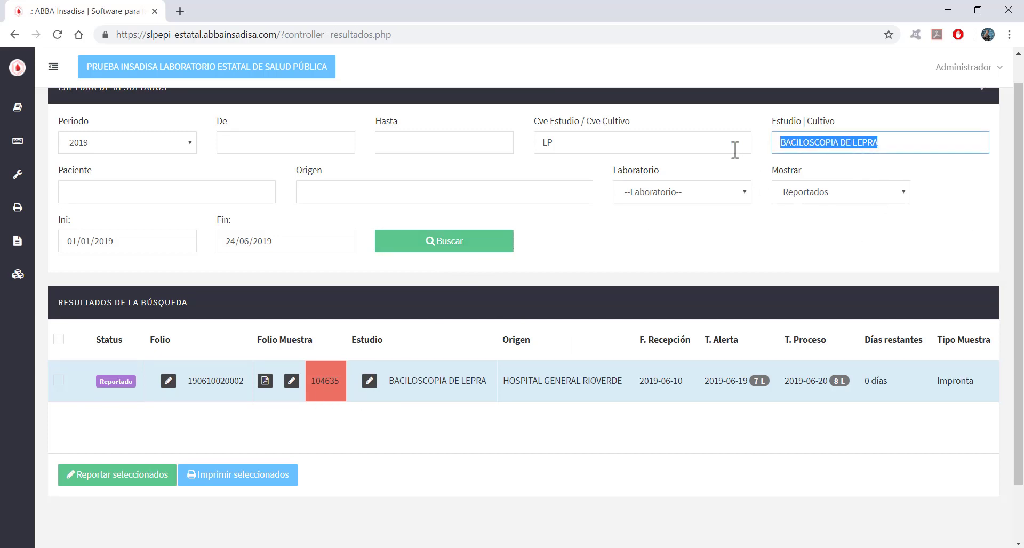
key(BackSpace)
click(427, 255)
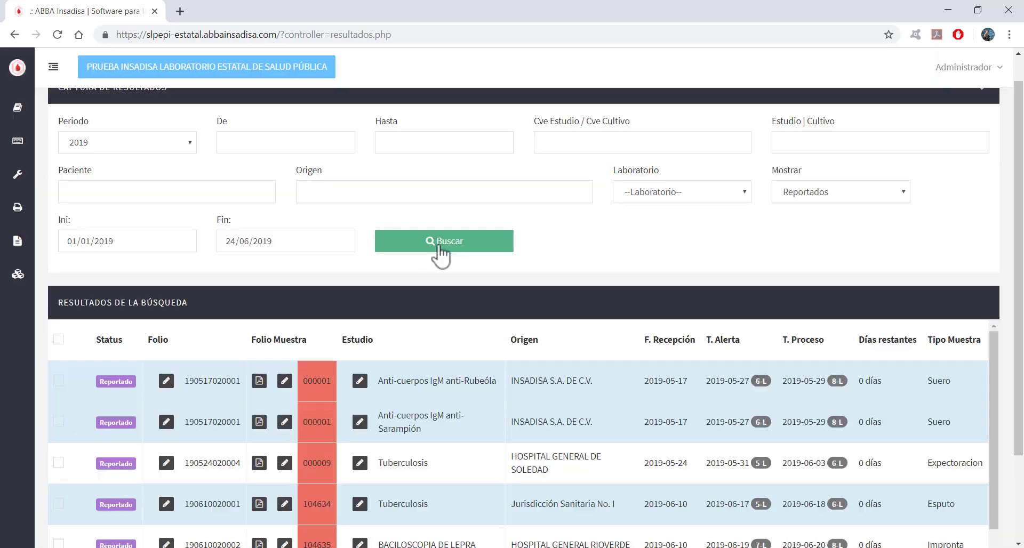
scroll(267, 272, down, 2)
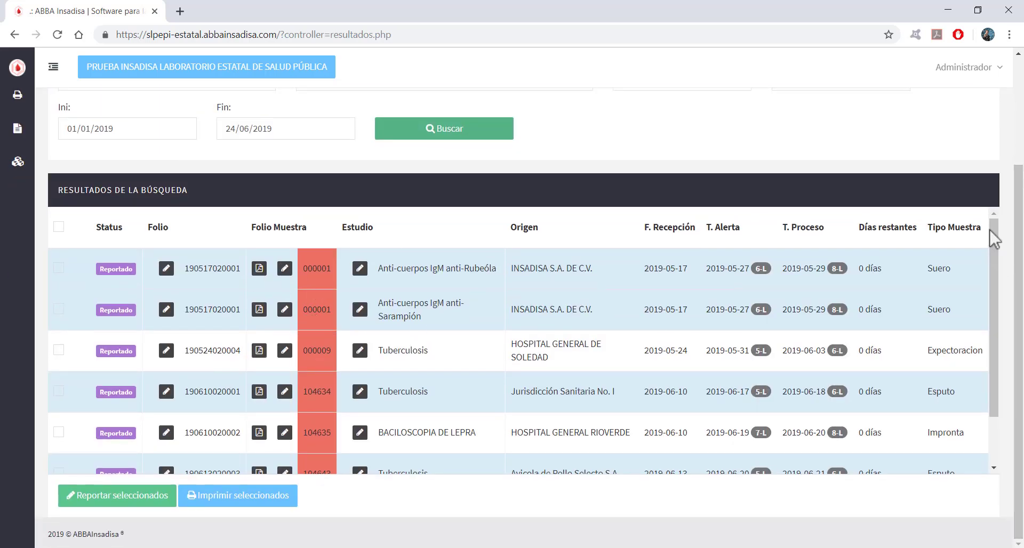
scroll(993, 267, down, 2)
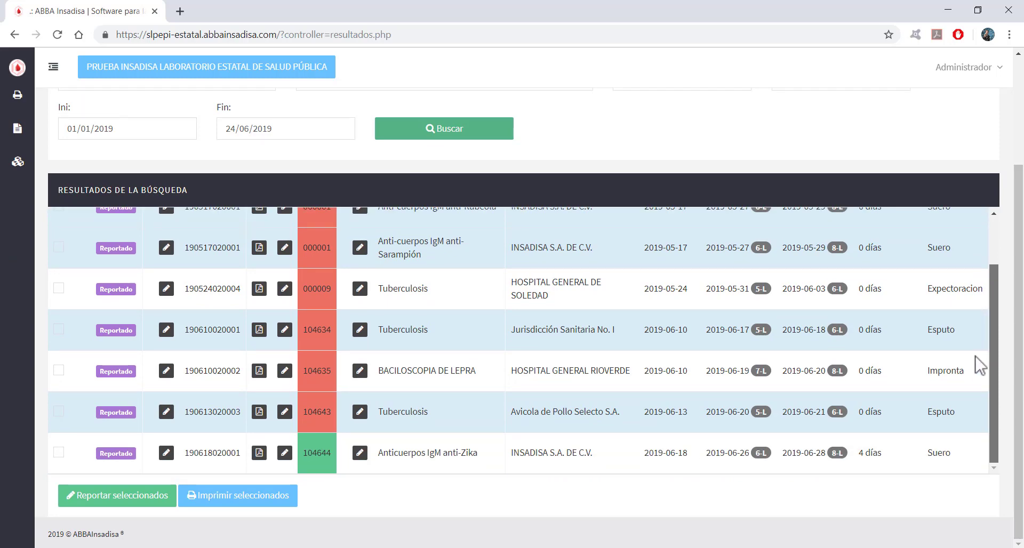
drag(991, 278, 990, 381)
scroll(418, 347, up, 5)
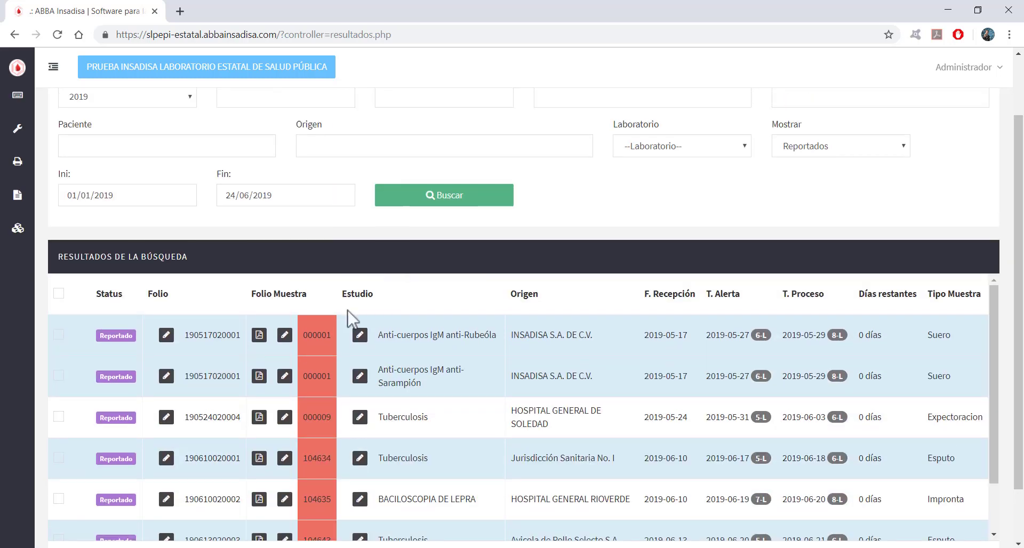
scroll(1016, 320, down, 2)
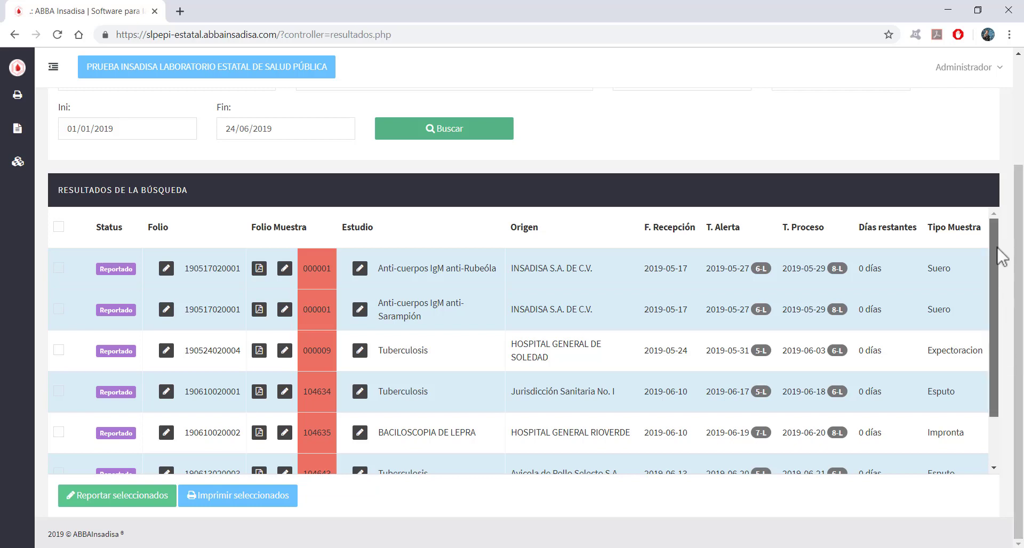
scroll(989, 339, down, 3)
scroll(989, 339, up, 3)
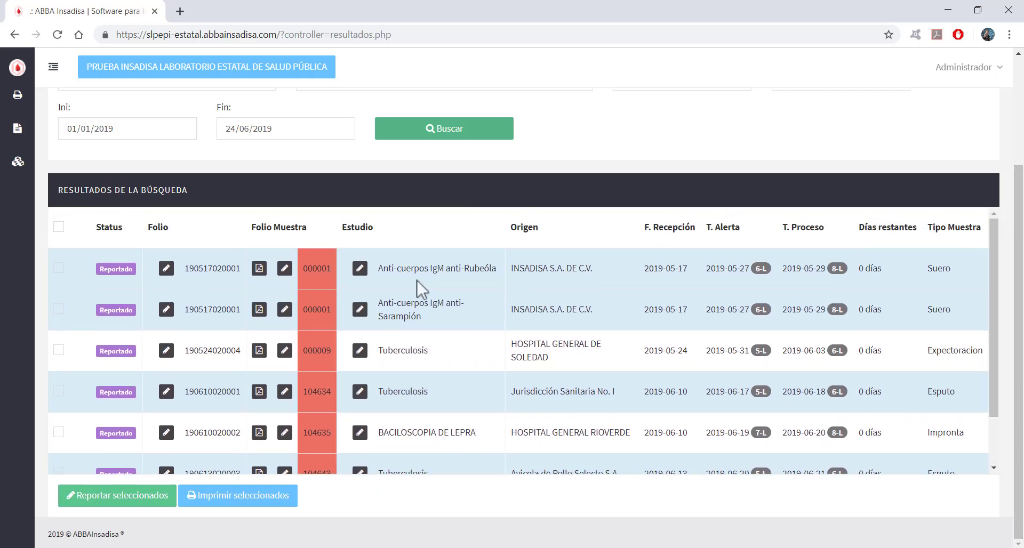
Tick the Anti-Rubeóla, Anti-Sarampión, Tuberculosis 000009 and Baciloscopia de Lepra 104635 samples.
click(59, 269)
click(60, 310)
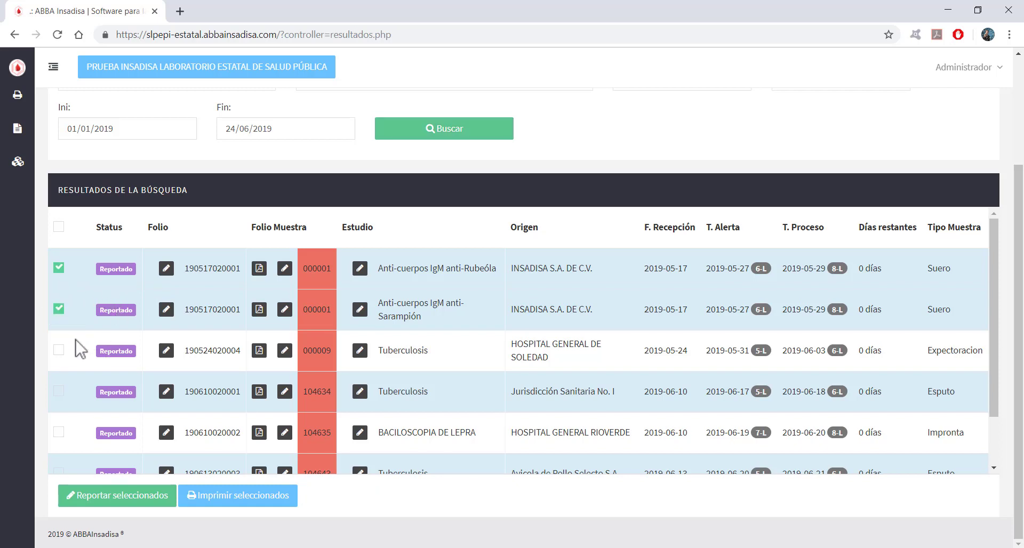
click(59, 351)
click(59, 433)
Select every reported sample with the header checkbox and open Reportar seleccionados.
scroll(69, 445, down, 1)
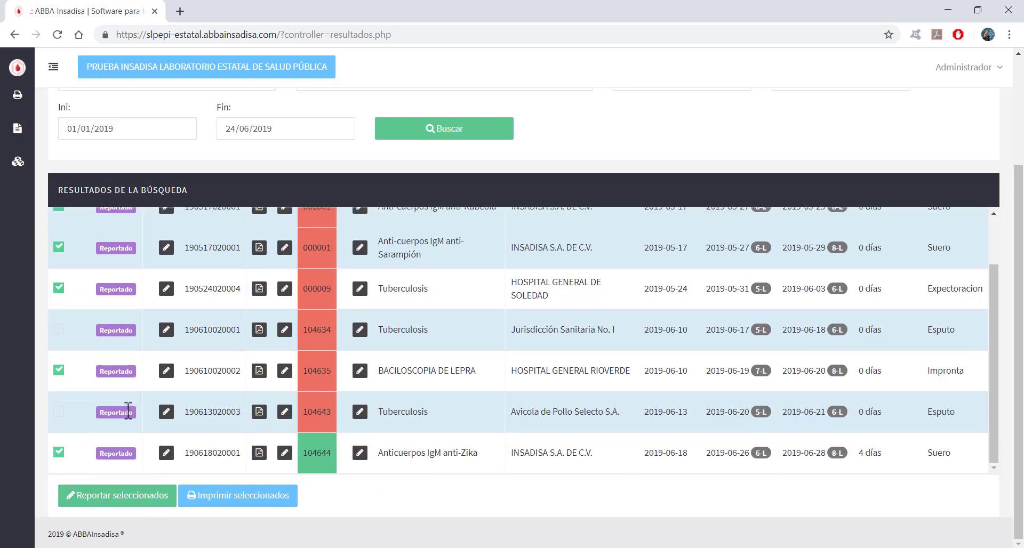
scroll(139, 426, up, 1)
scroll(146, 458, down, 1)
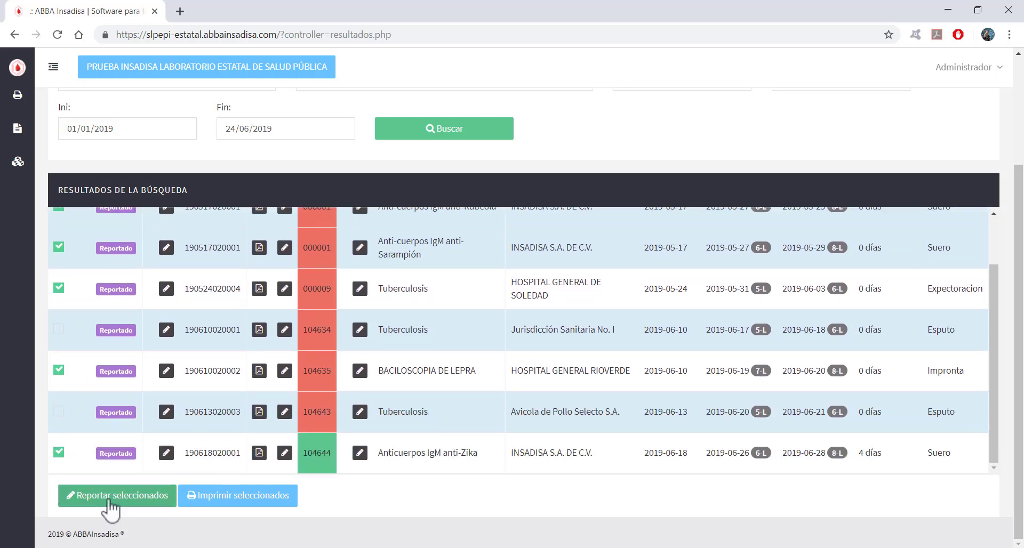
scroll(75, 368, up, 1)
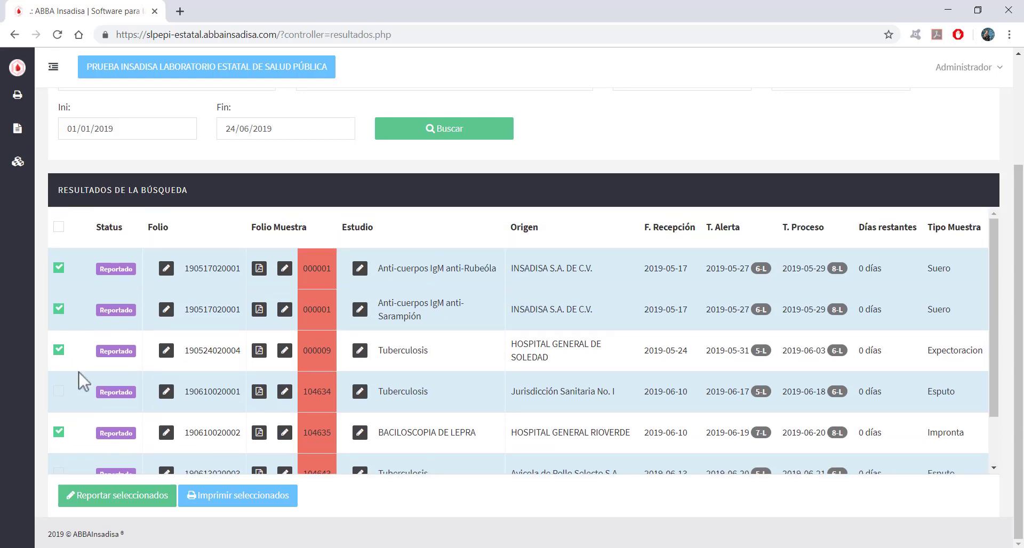
scroll(84, 416, down, 1)
scroll(72, 298, up, 1)
click(60, 229)
scroll(84, 318, down, 1)
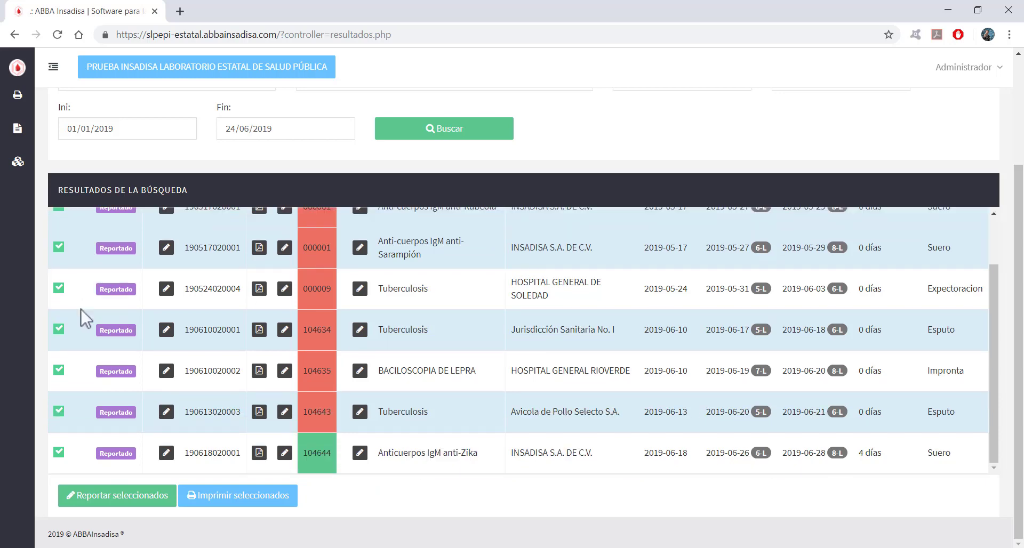
click(130, 504)
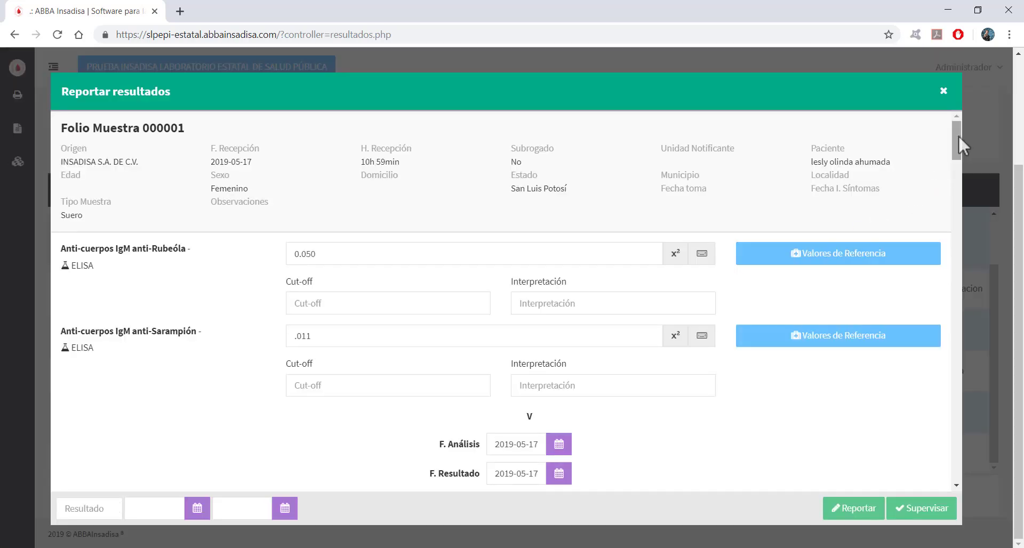
Scroll the Reportar resultados form down to folio 104644's anti-Zika result, then close it.
drag(958, 136, 935, 458)
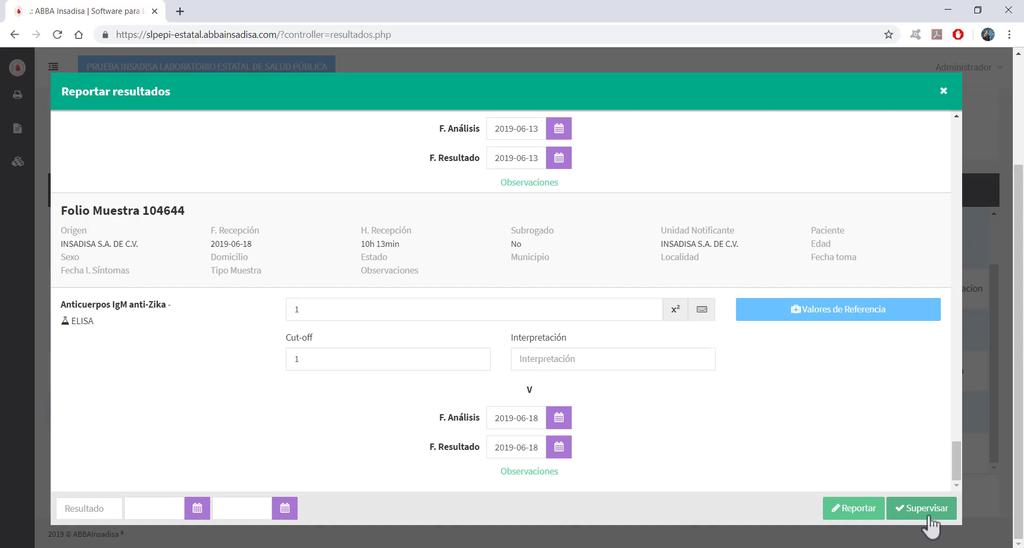
click(942, 91)
Switch the Mostrar results filter from Reportados to Supervisados.
scroll(1005, 280, up, 3)
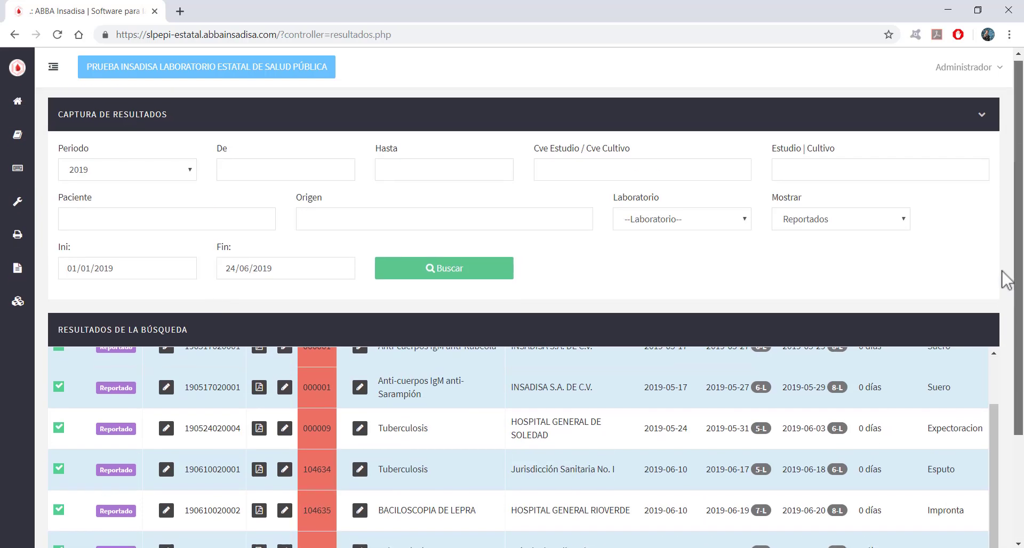
click(828, 227)
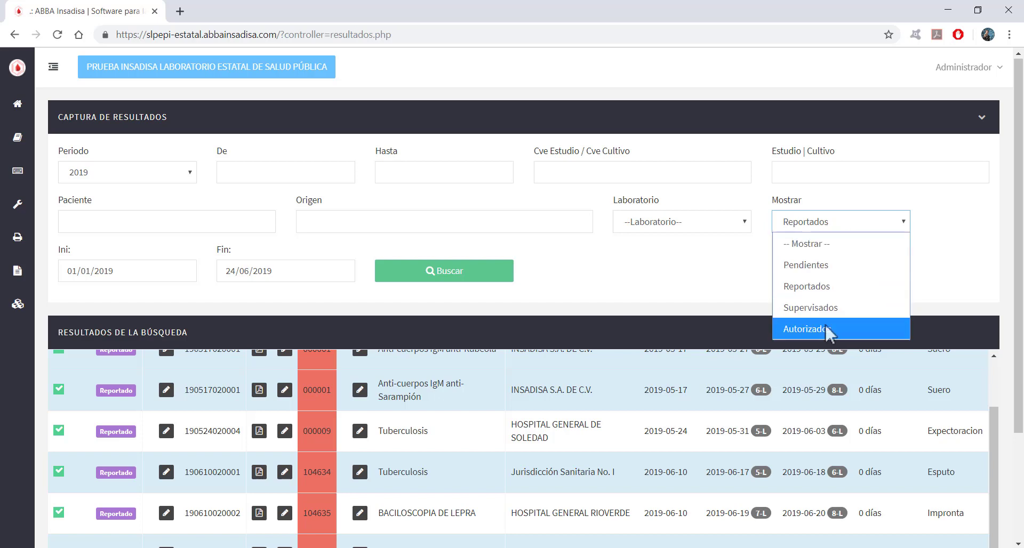
click(836, 314)
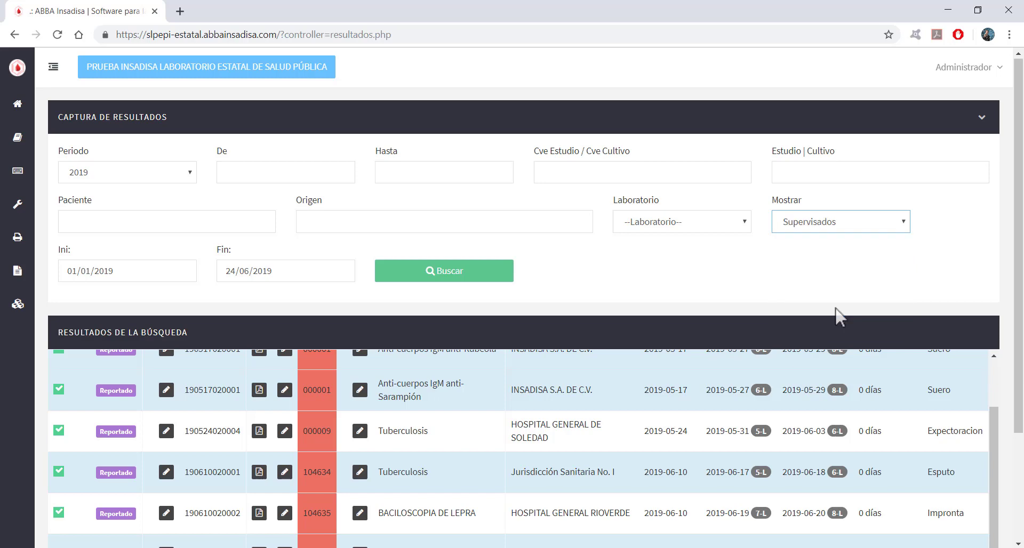
Run Buscar to list the 2019 Supervisado results and browse the returned samples.
click(484, 276)
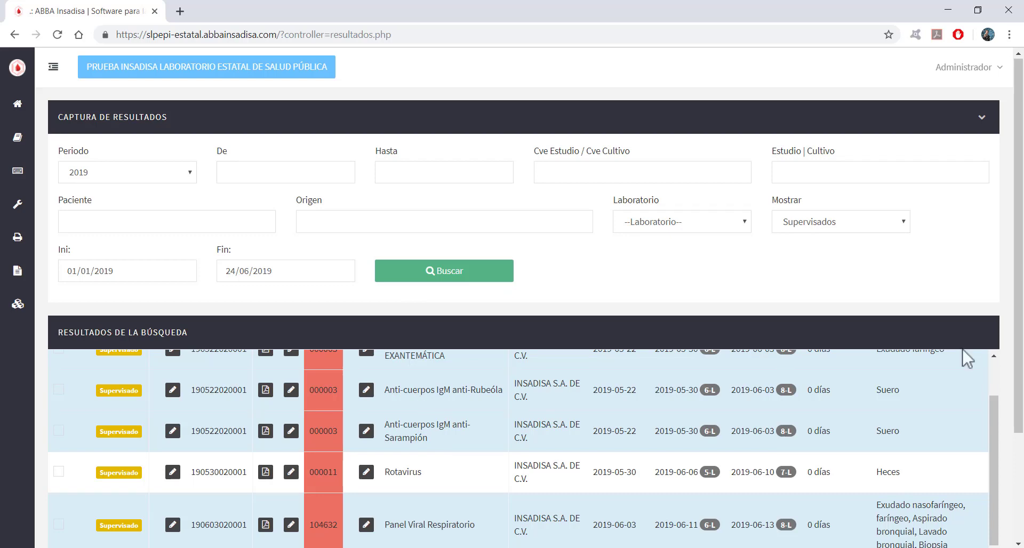
scroll(966, 360, down, 3)
drag(994, 313, 978, 238)
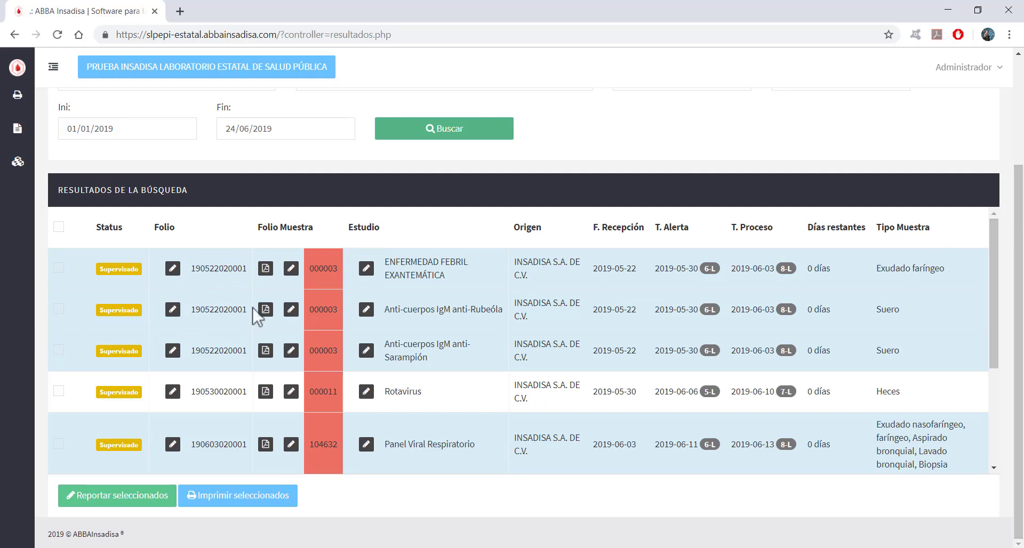
scroll(234, 336, down, 3)
scroll(194, 373, up, 3)
scroll(172, 324, down, 1)
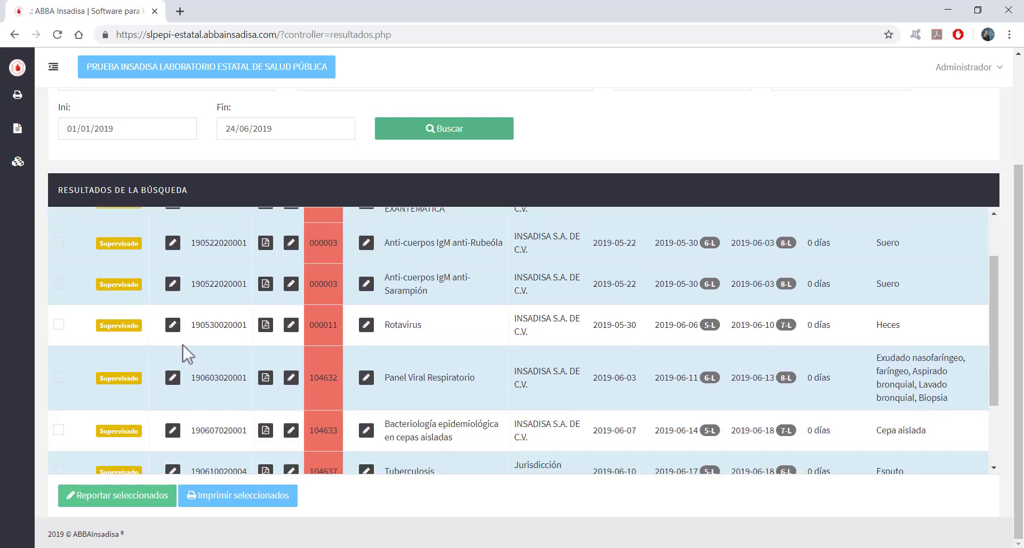
scroll(187, 354, up, 1)
scroll(64, 304, up, 3)
scroll(96, 377, down, 3)
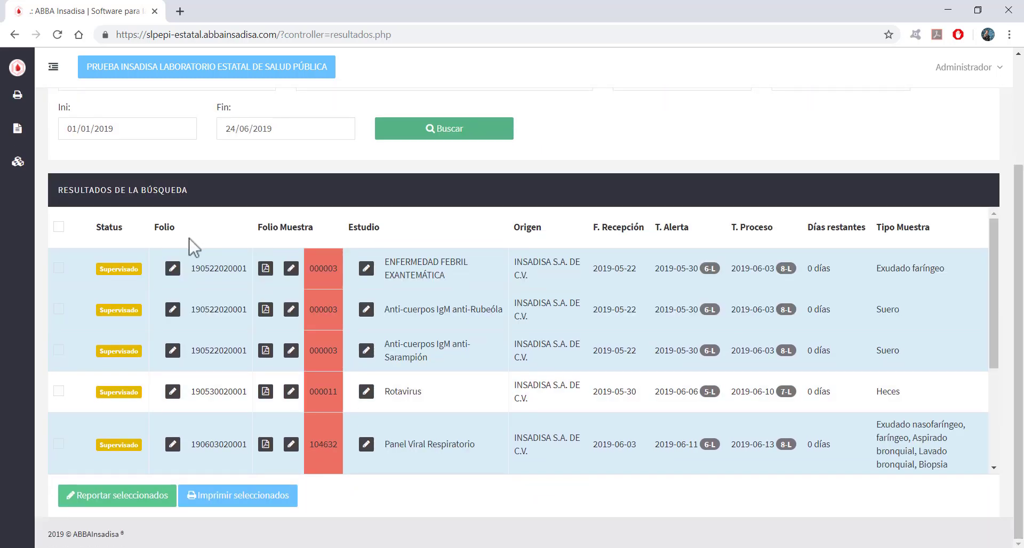
click(59, 270)
click(59, 393)
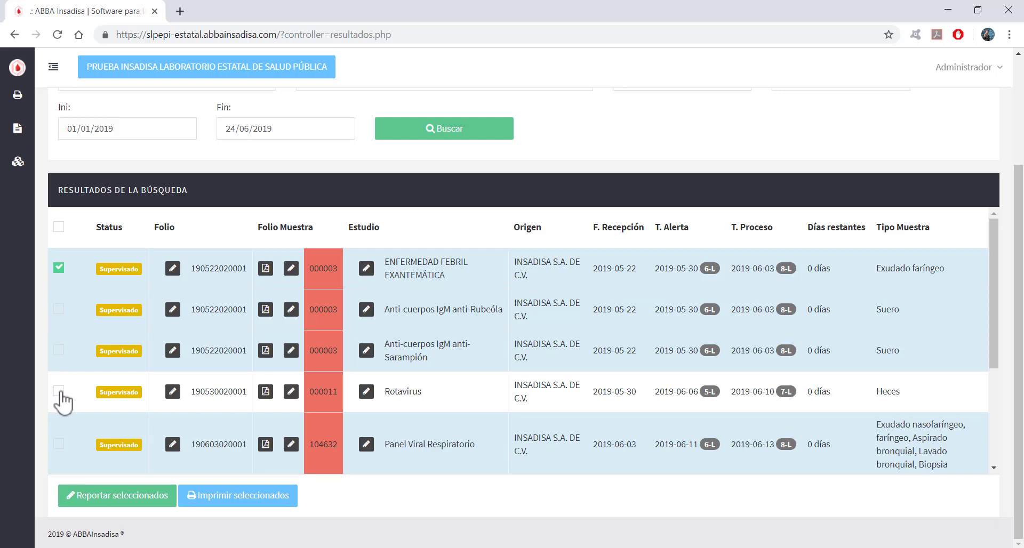
scroll(73, 432, down, 3)
click(58, 405)
scroll(67, 437, down, 1)
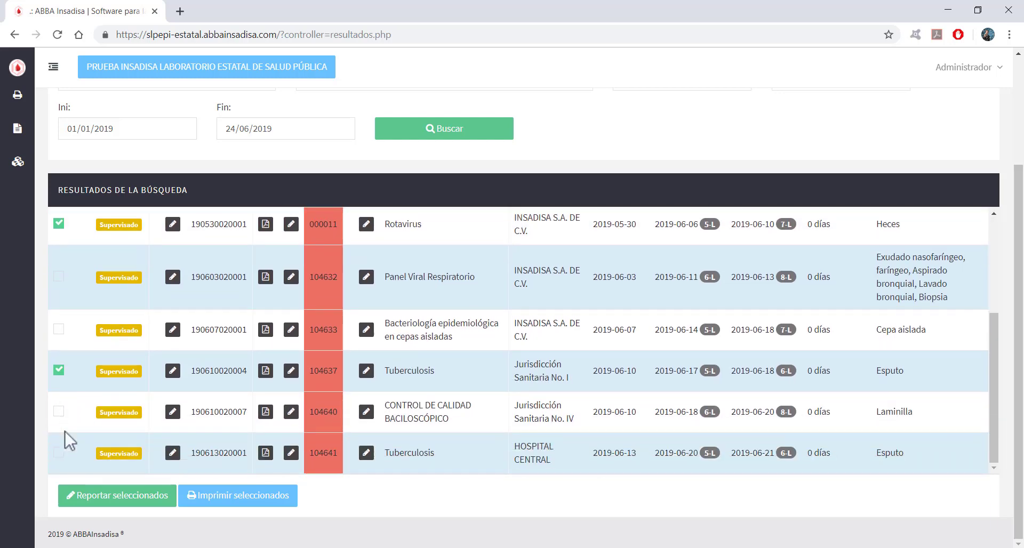
scroll(91, 377, up, 5)
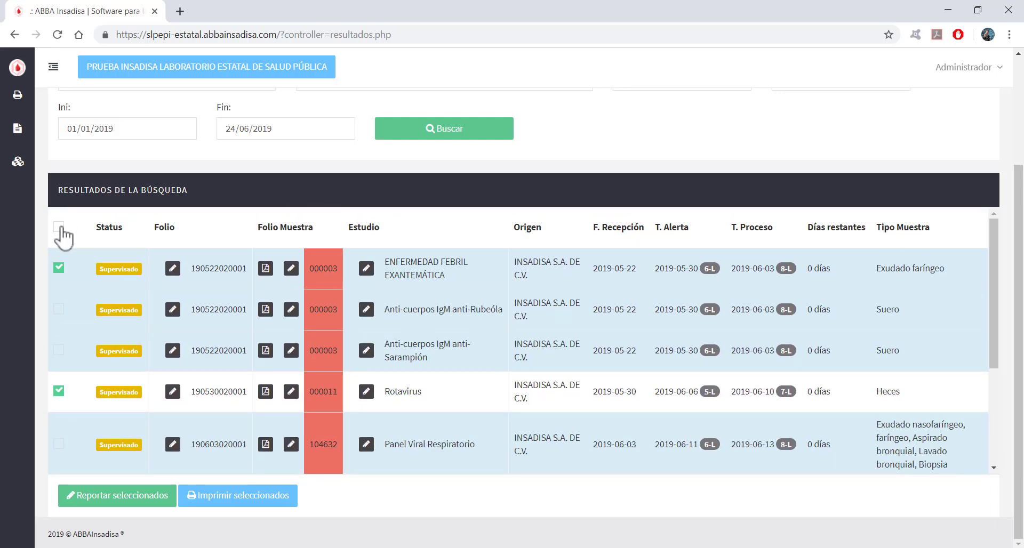
click(59, 227)
scroll(125, 400, down, 5)
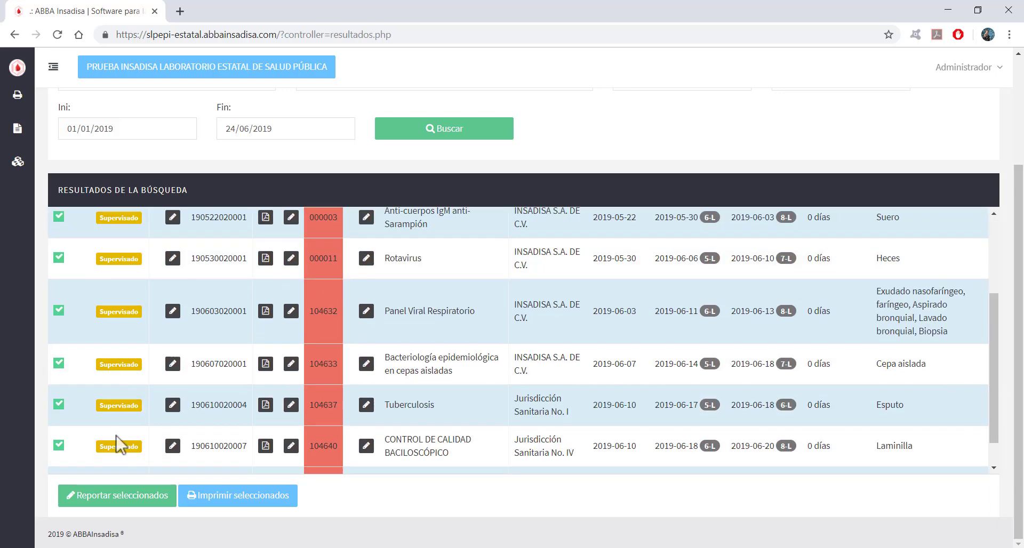
click(122, 497)
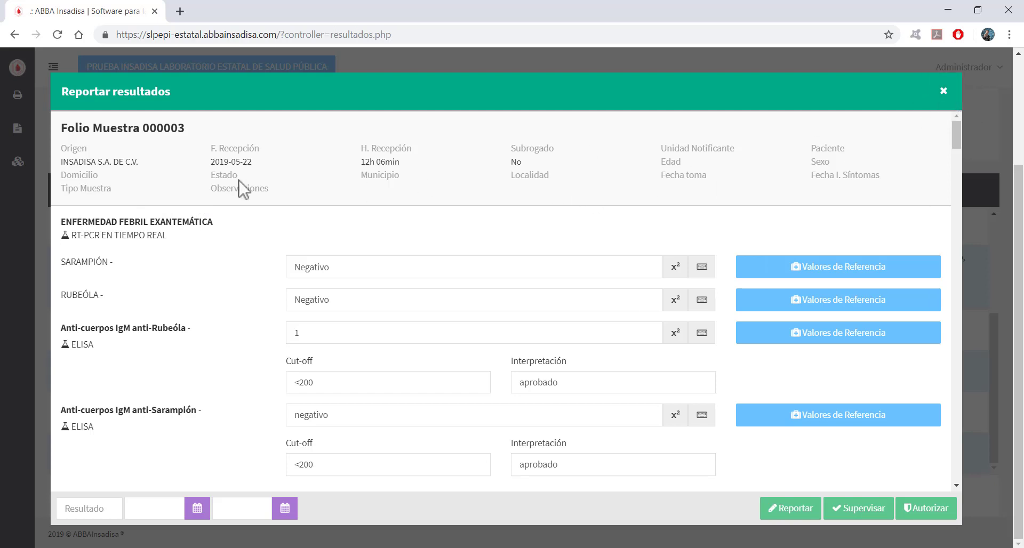
scroll(168, 194, down, 1)
scroll(214, 216, up, 1)
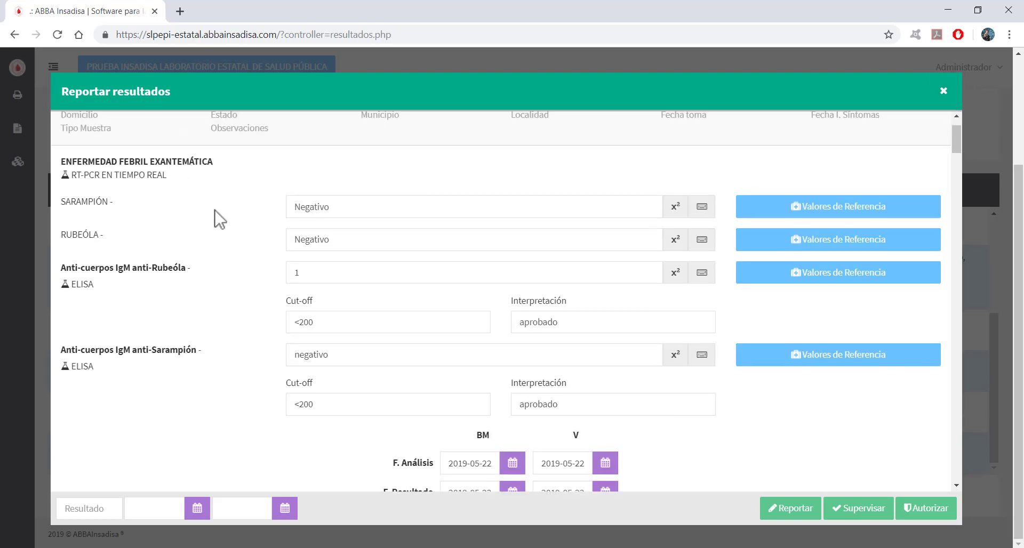
scroll(197, 224, down, 1)
scroll(198, 227, down, 8)
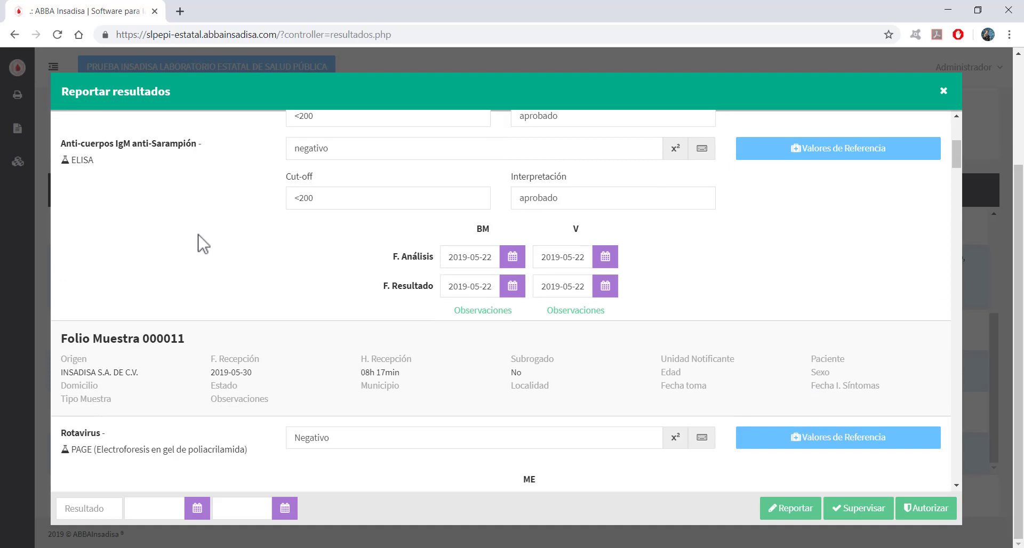
scroll(384, 314, down, 15)
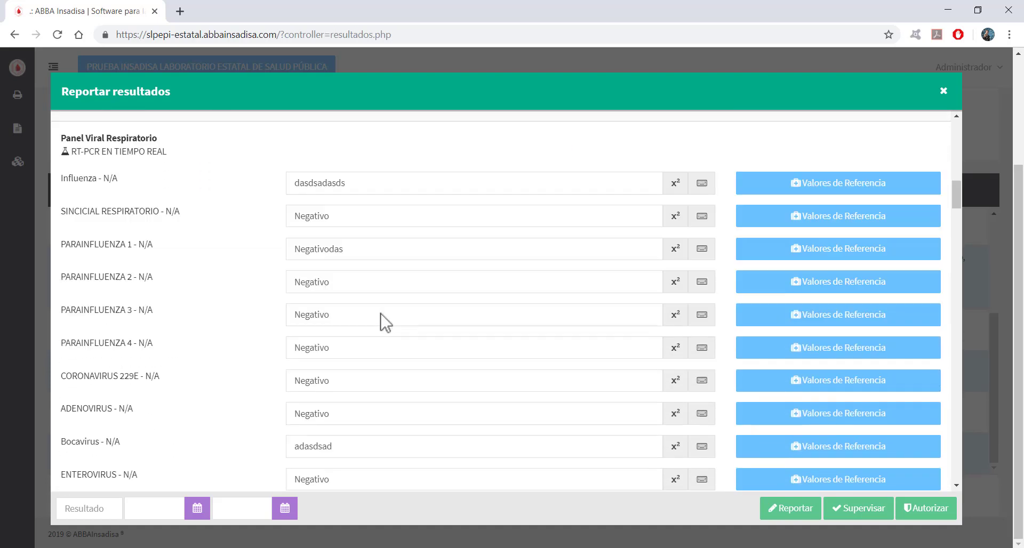
scroll(555, 402, down, 15)
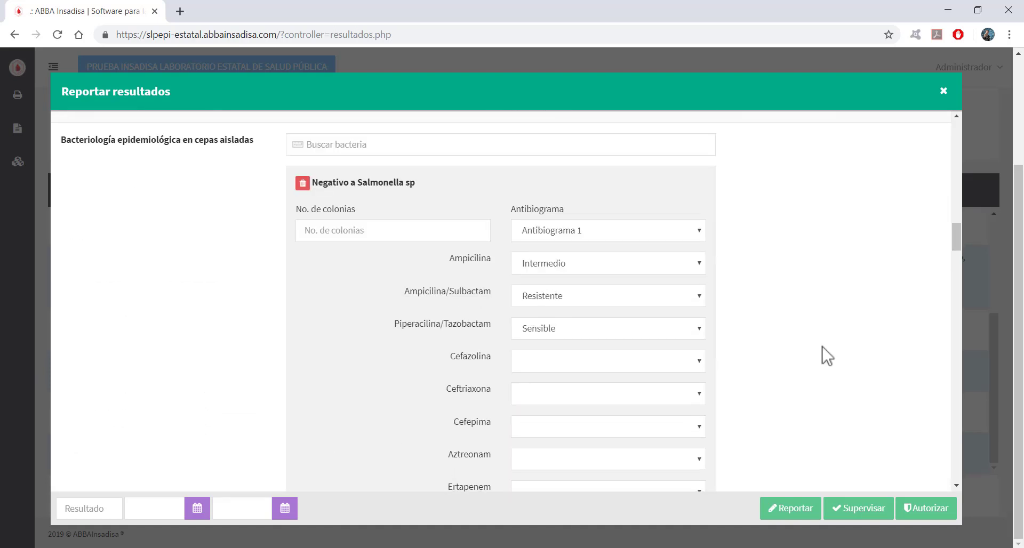
scroll(867, 389, down, 5)
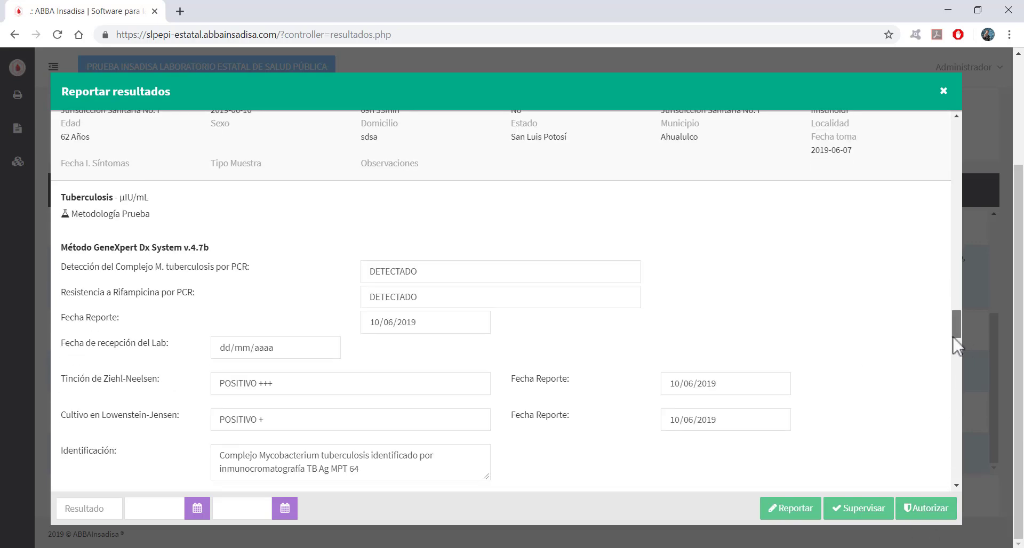
drag(958, 328, 941, 120)
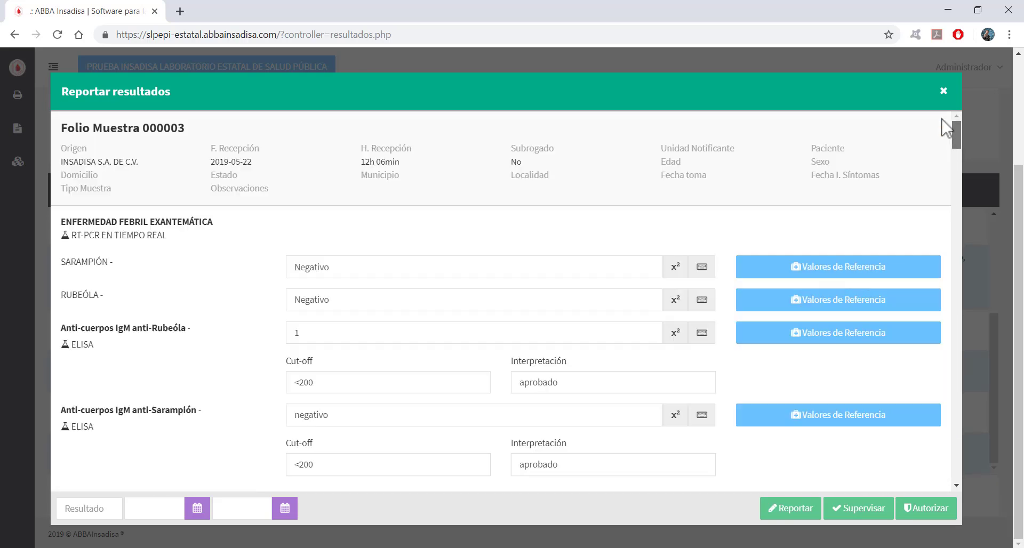
click(944, 92)
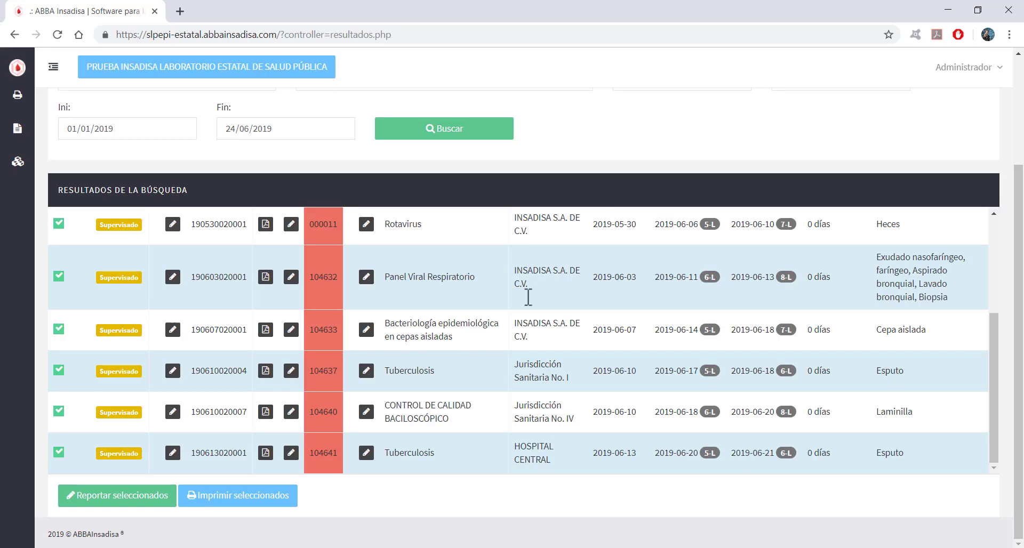
drag(1019, 373, 1003, 262)
drag(1001, 473, 998, 355)
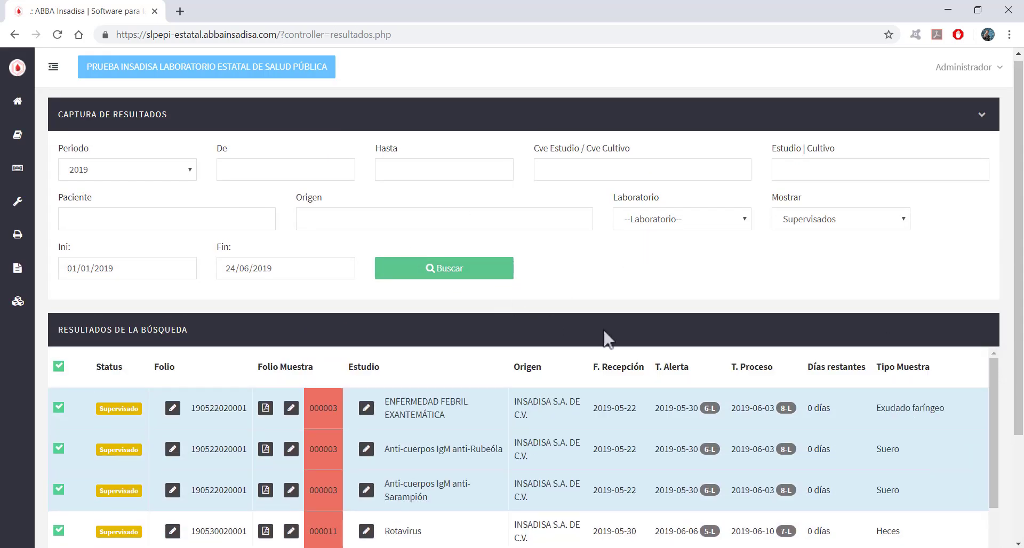
scroll(1016, 221, down, 1)
scroll(1013, 320, up, 1)
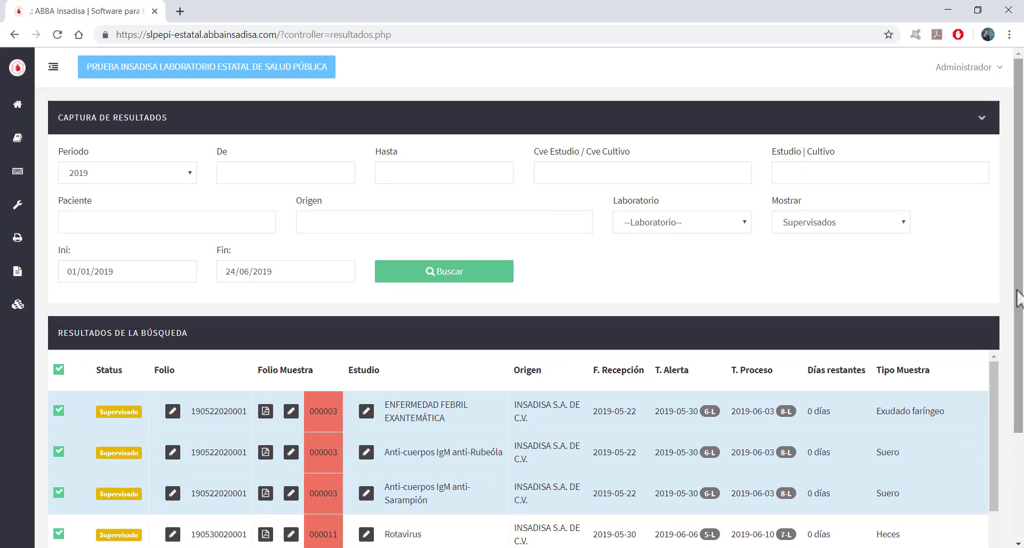
scroll(1019, 299, down, 3)
mouse_move(993, 279)
mouse_down()
mouse_move(999, 349)
mouse_move(985, 269)
mouse_move(1002, 377)
mouse_move(975, 276)
mouse_up()
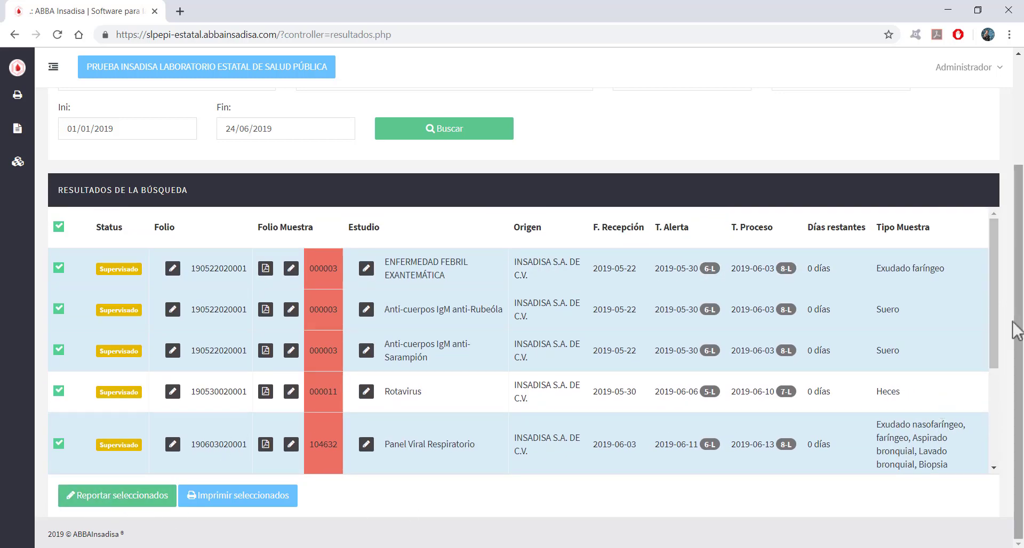
drag(1019, 327, 1018, 199)
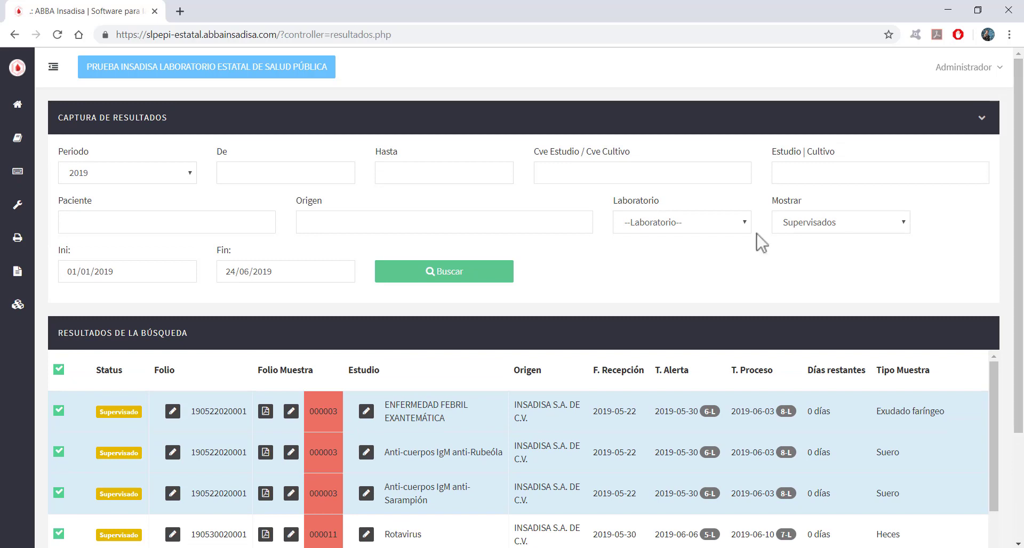